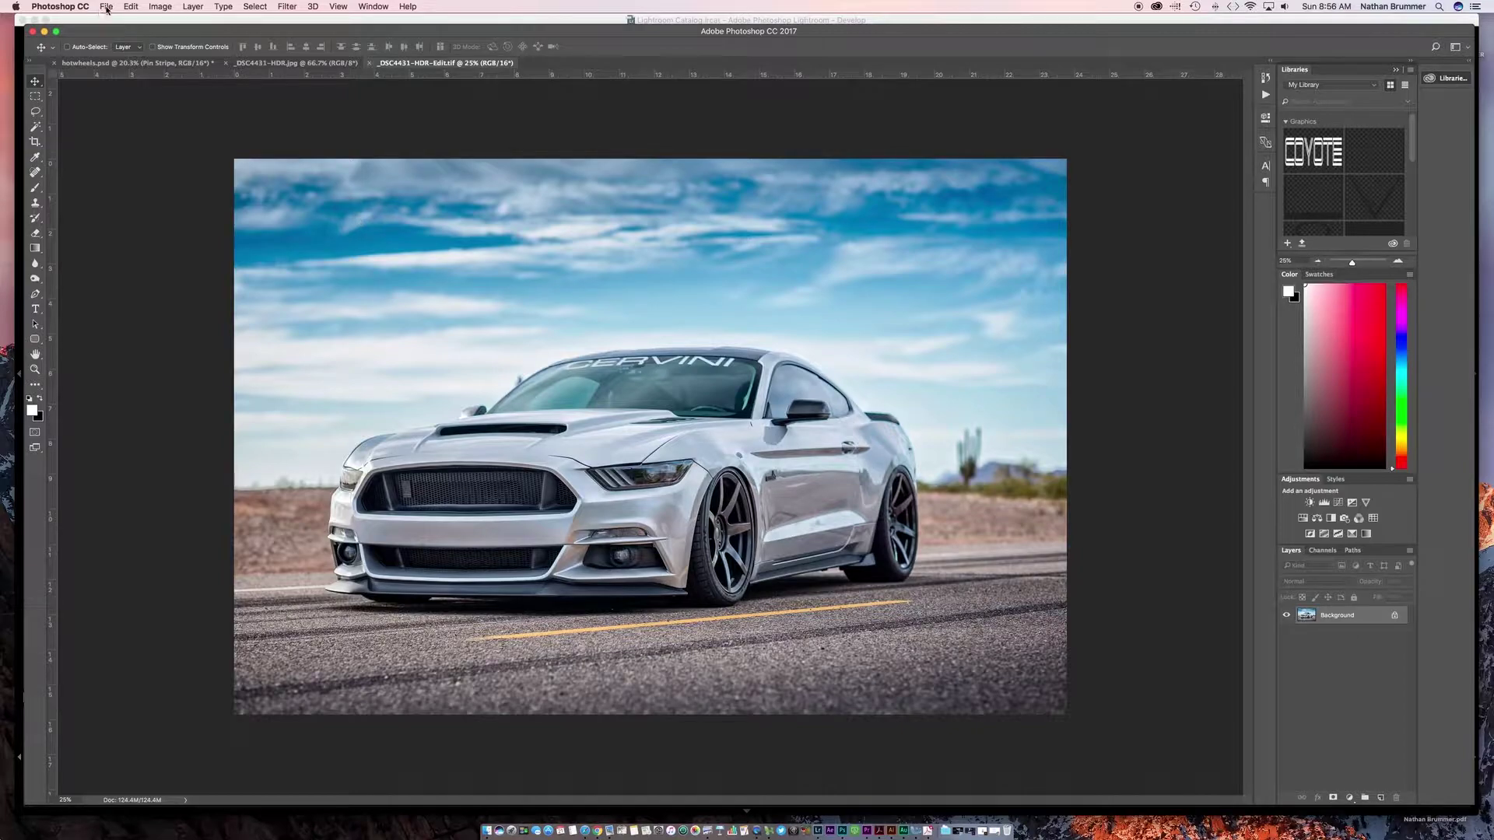
Open Save for Web (Legacy) and enlarge the dialog for a bigger preview
click(107, 8)
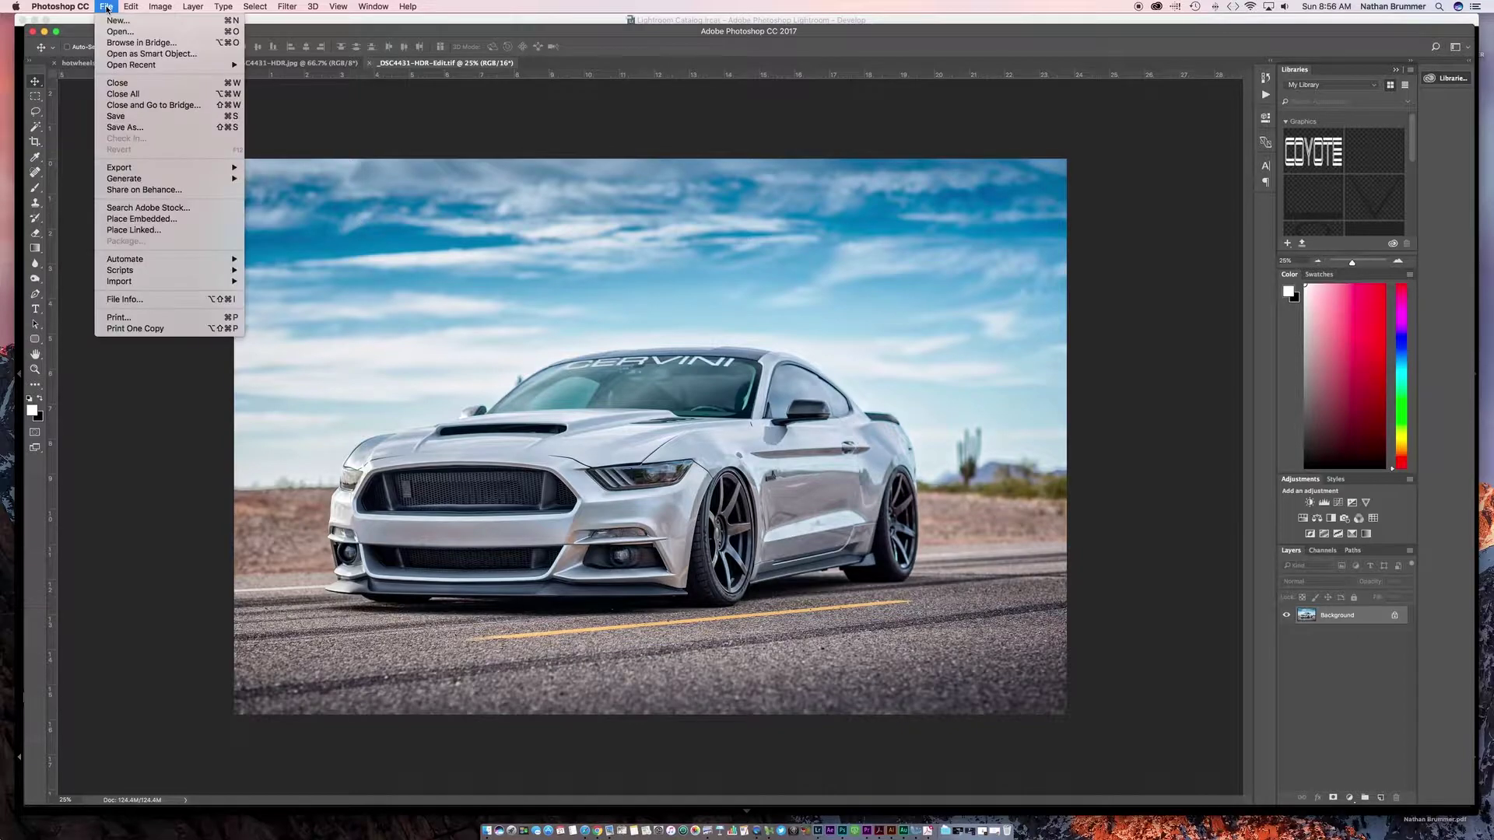
mouse_move(137, 169)
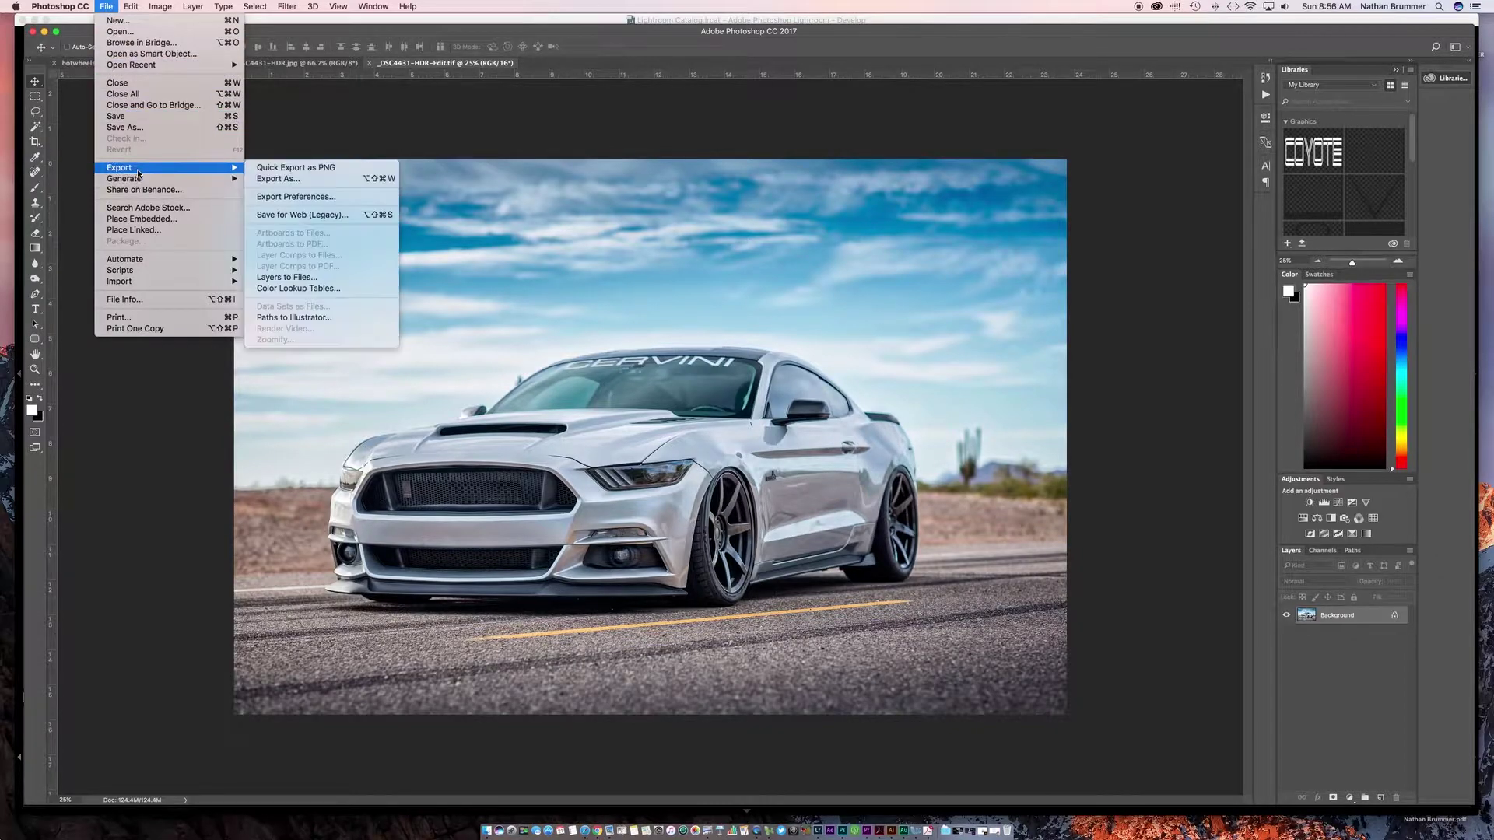
click(296, 214)
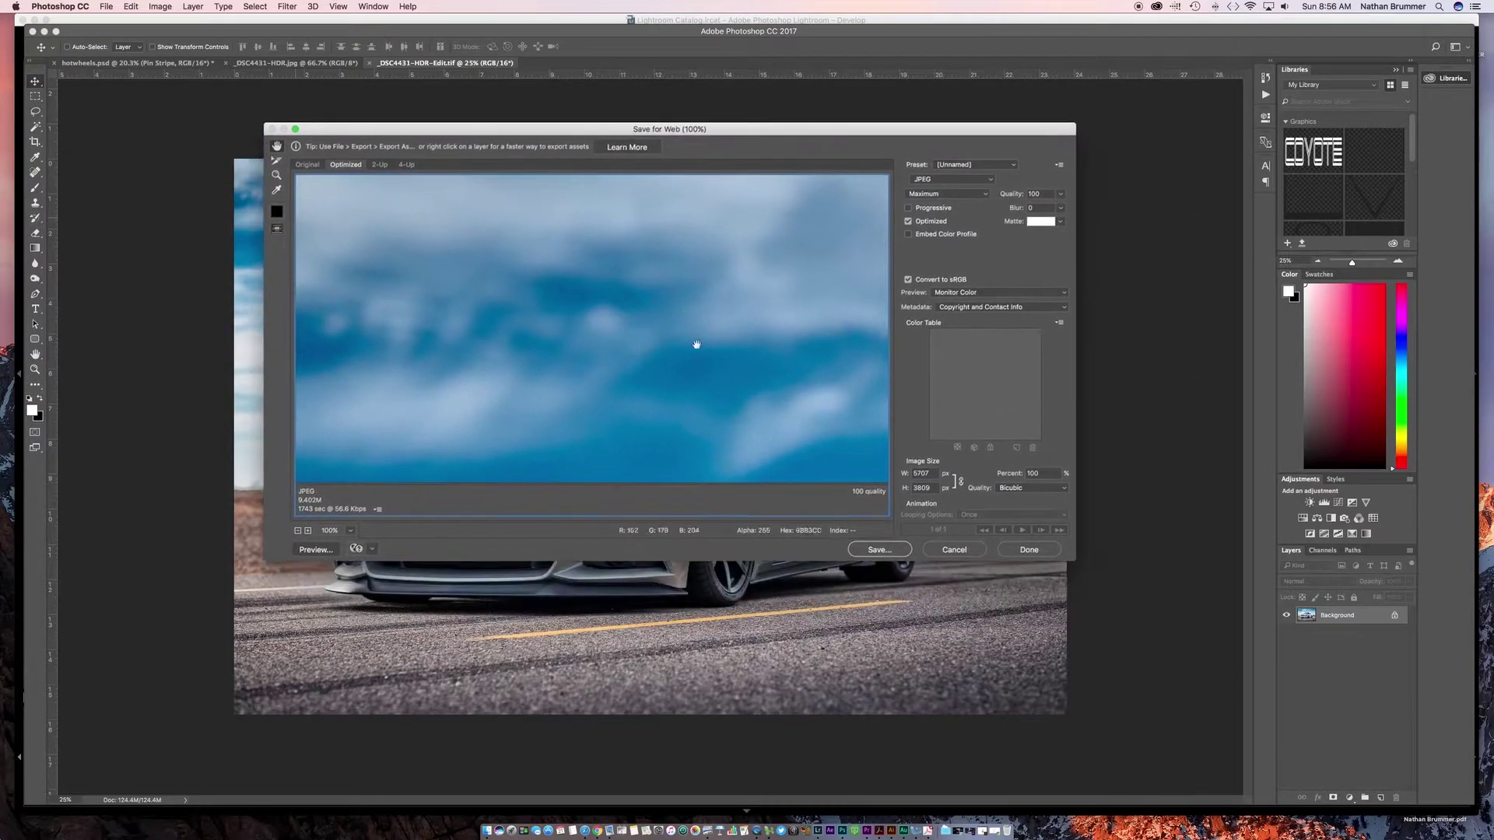
drag(751, 557, 745, 655)
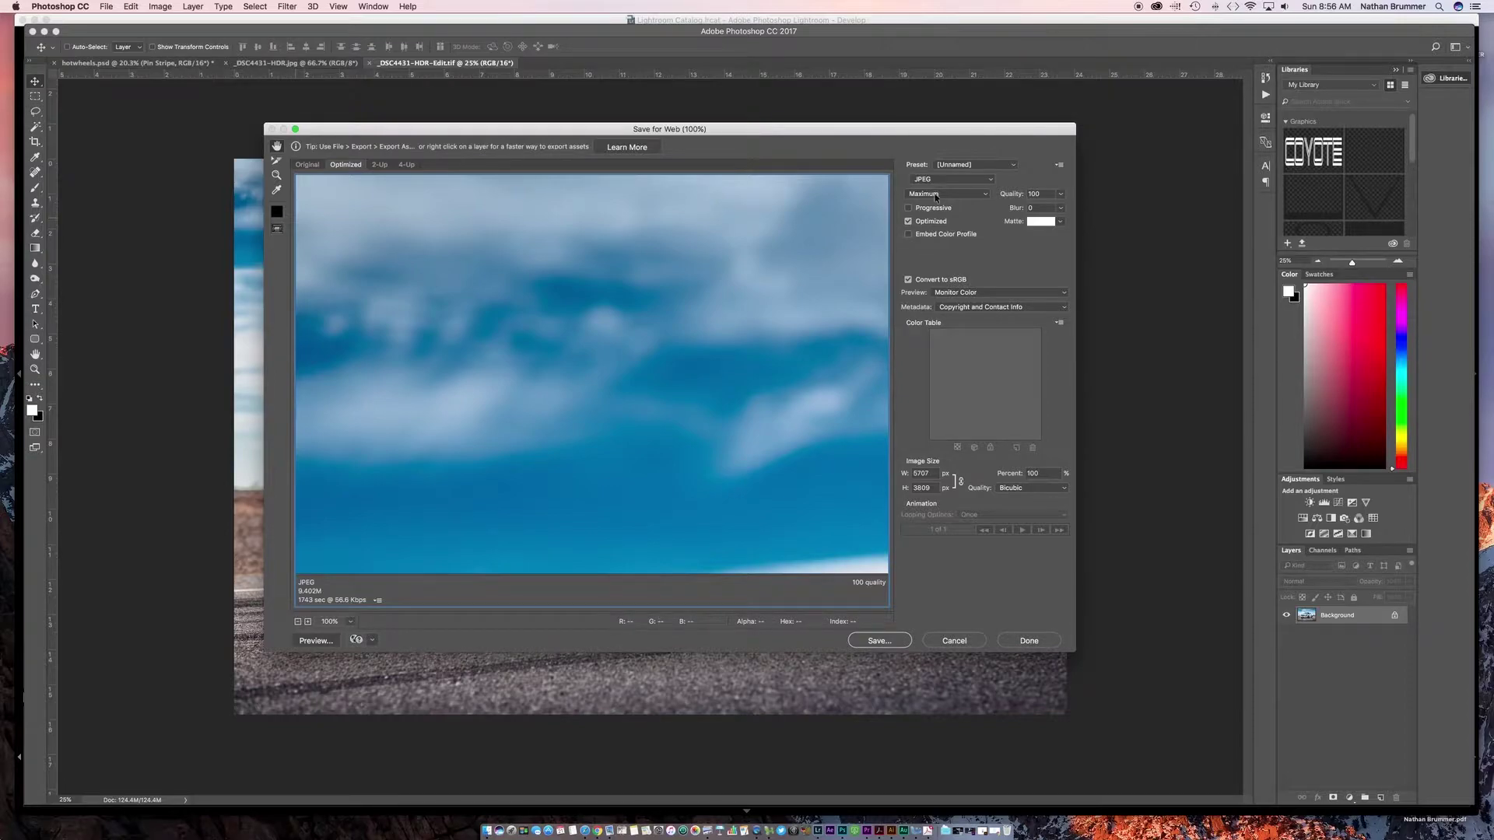
Keep JPEG as the output format and lower the quality below 100
click(970, 179)
click(993, 180)
drag(1057, 194, 1049, 208)
Resize the image to 2048 px wide and save it as Test Upload.jpg on the Desktop
double_click(921, 473)
text(2048)
click(879, 640)
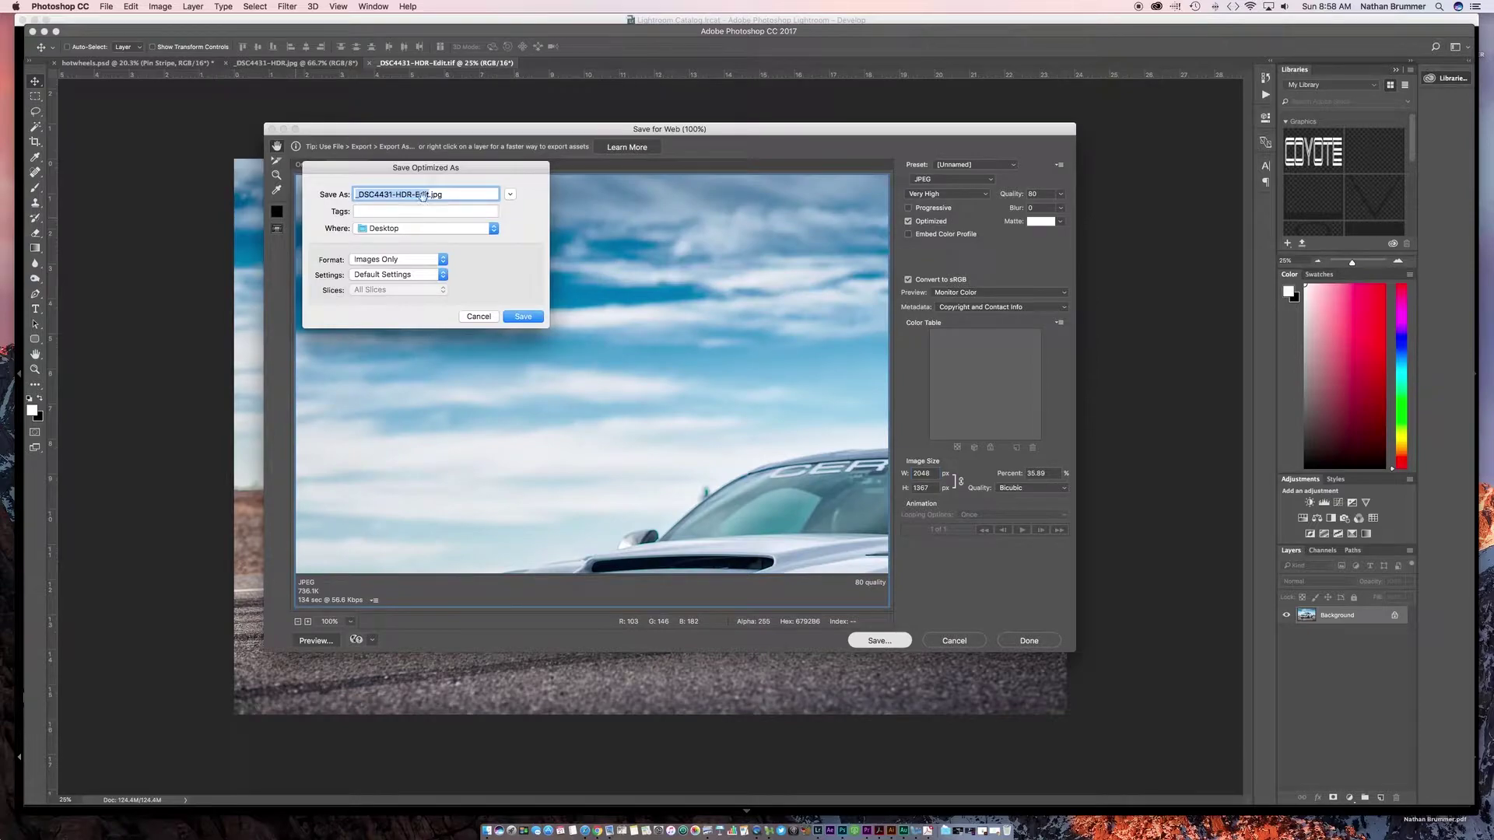
text(Test Upload)
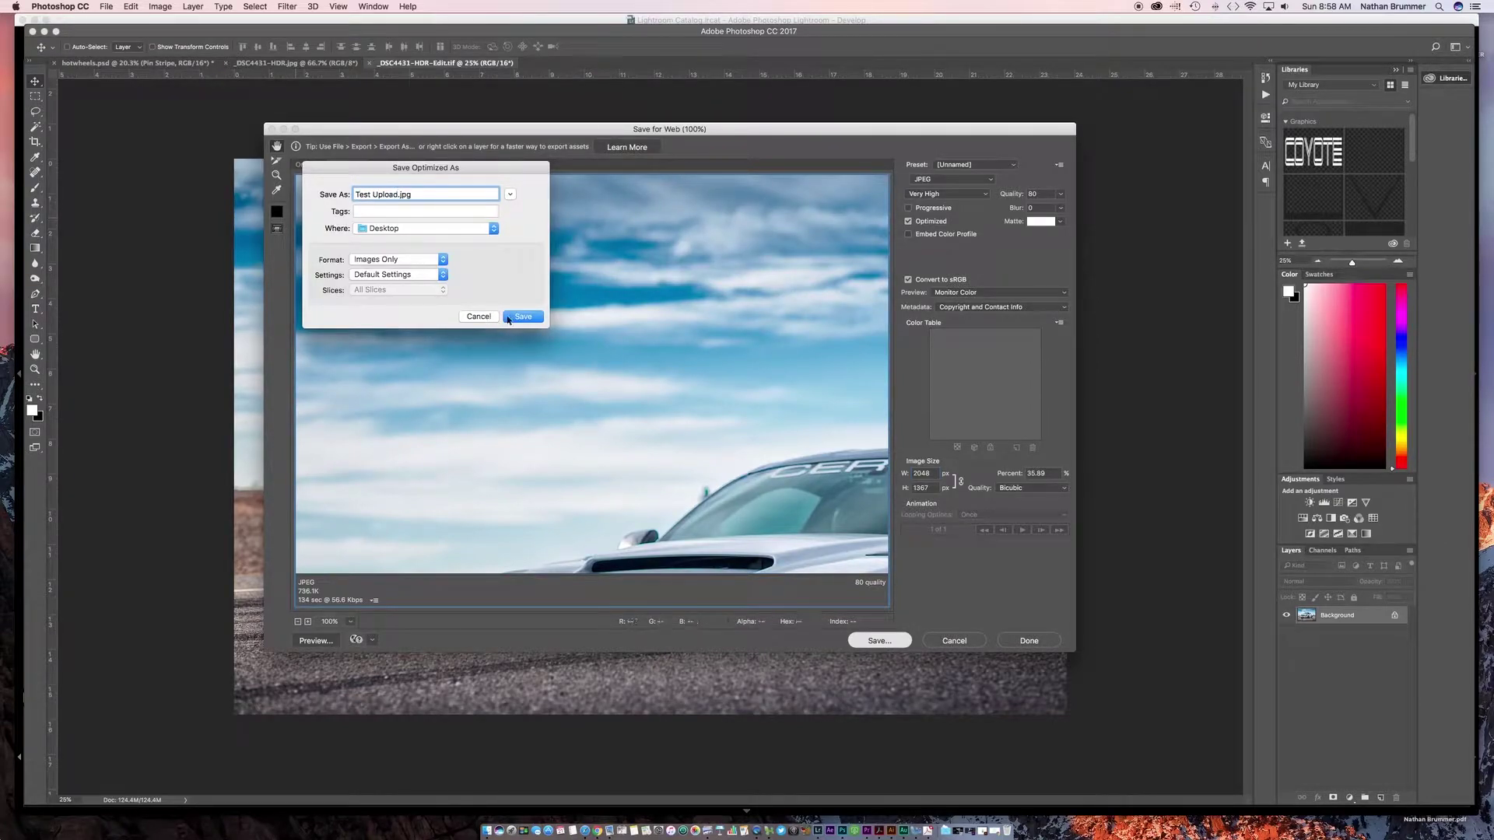
click(523, 317)
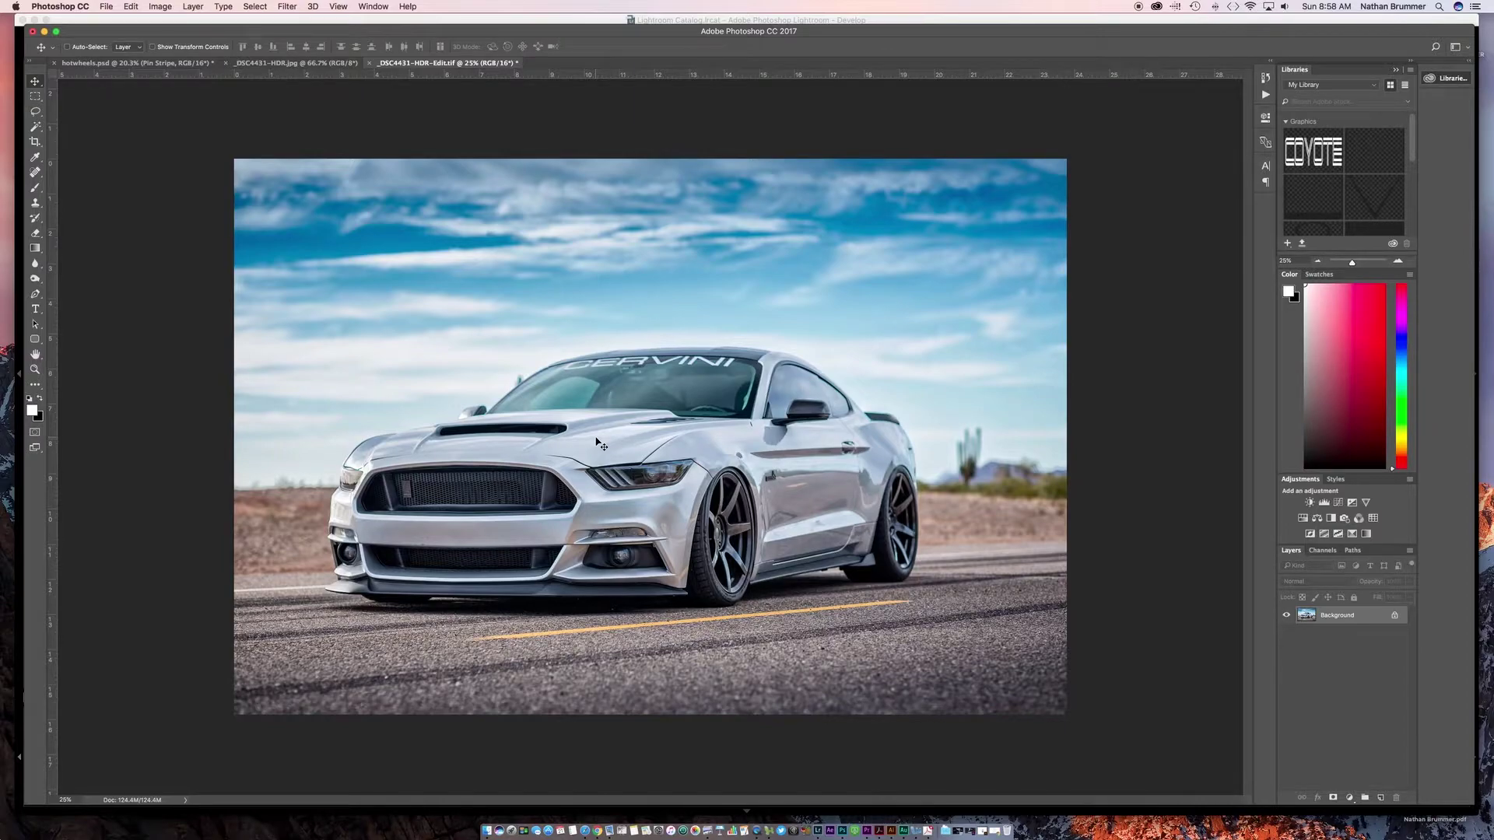
AirDrop Test-Upload.jpg from the Desktop to the phone and close the AirDrop window
key(F11)
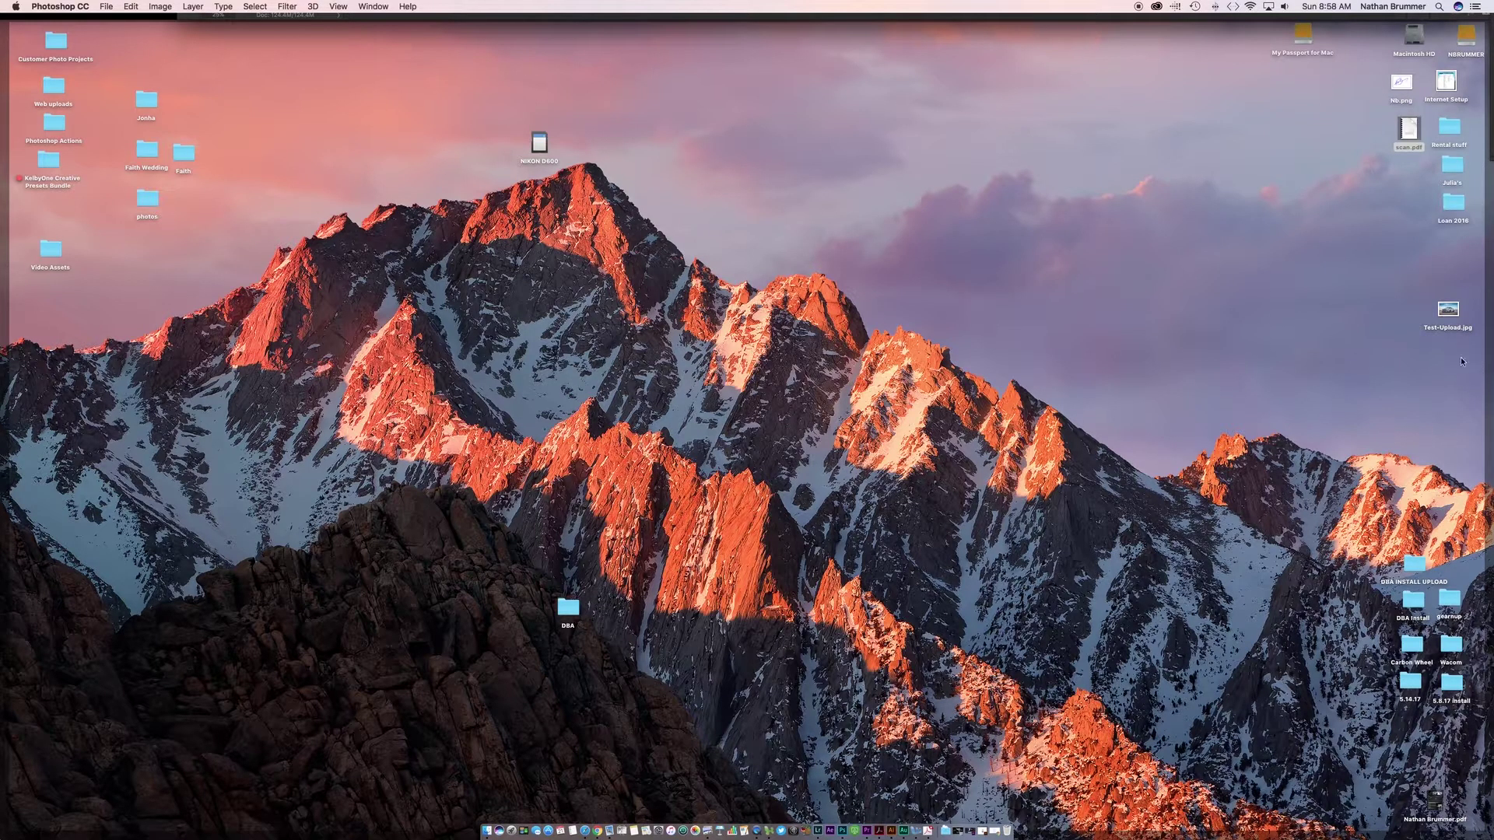
right_click(1440, 311)
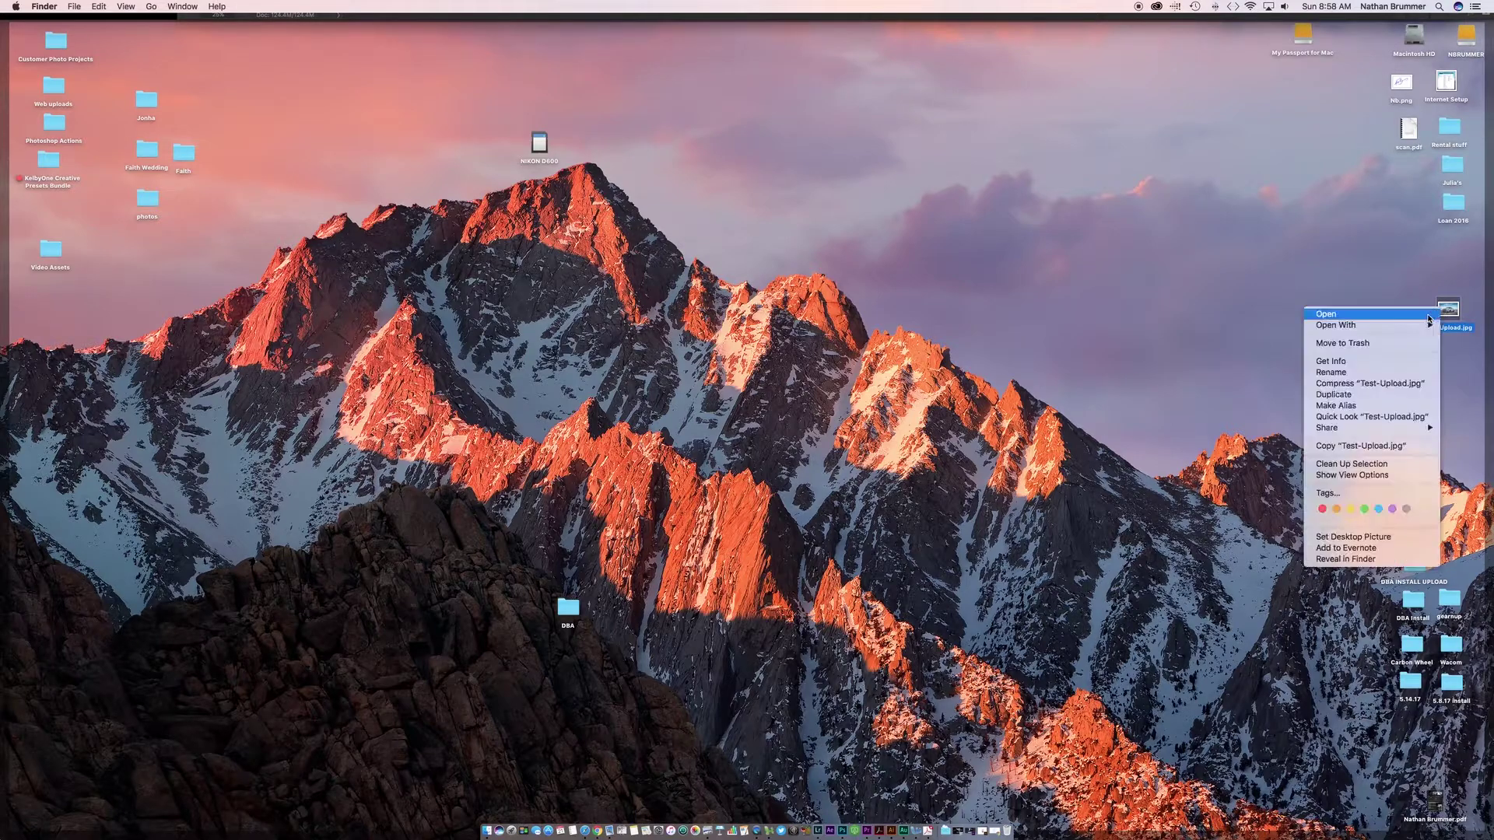
mouse_move(1349, 428)
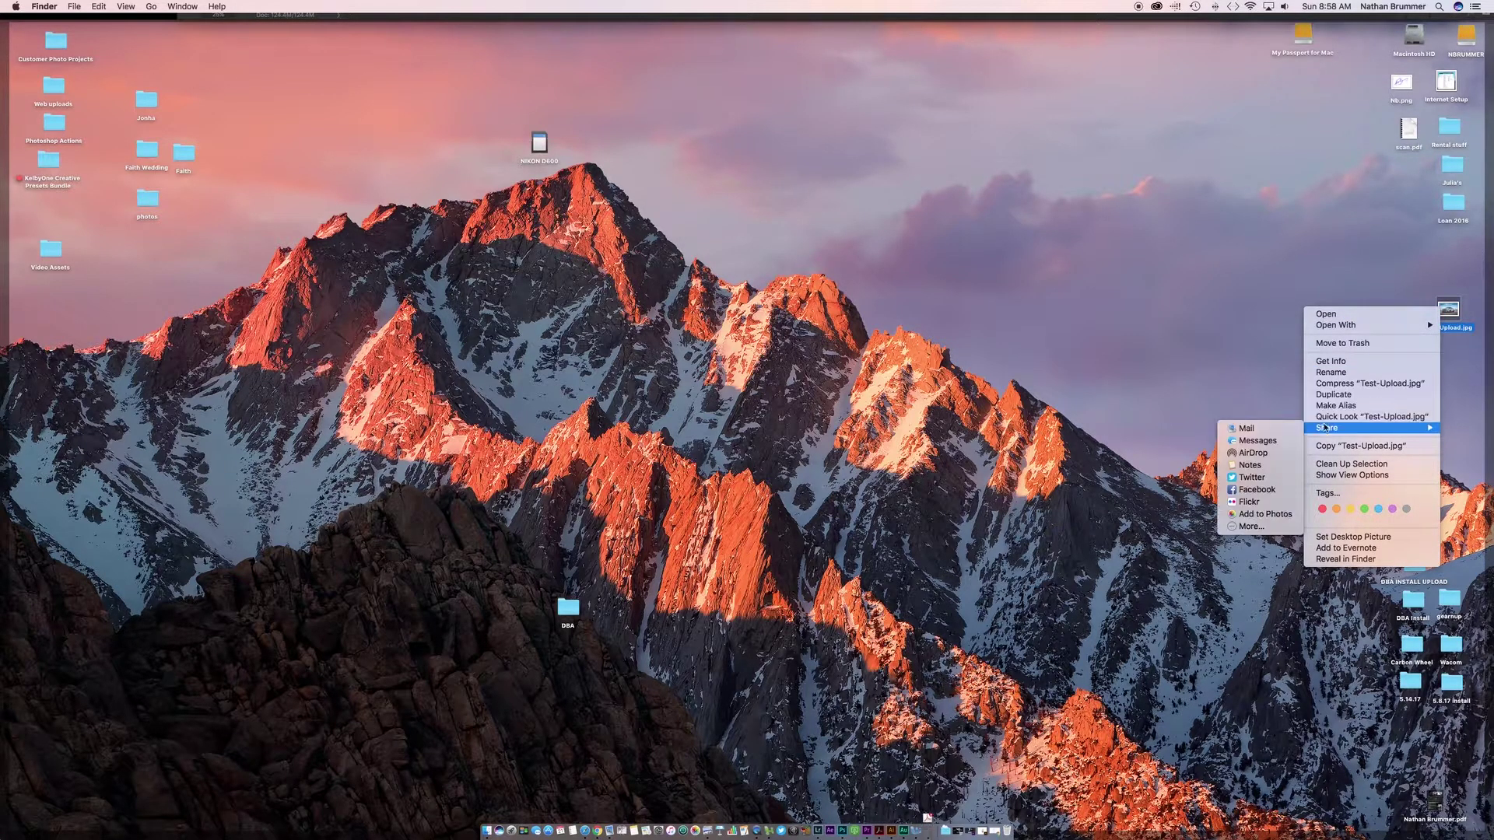
click(1243, 455)
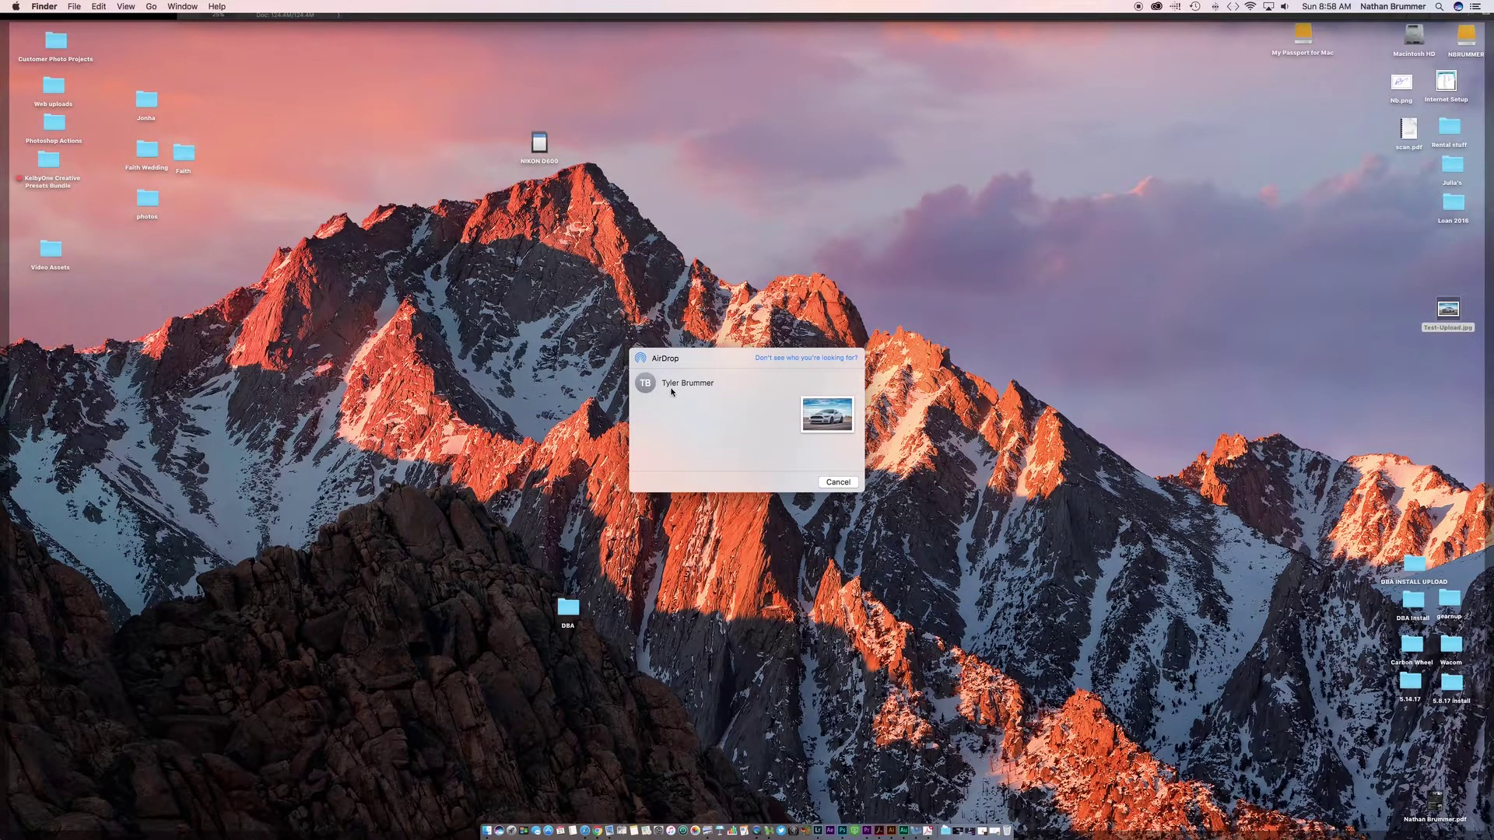
click(650, 389)
click(840, 482)
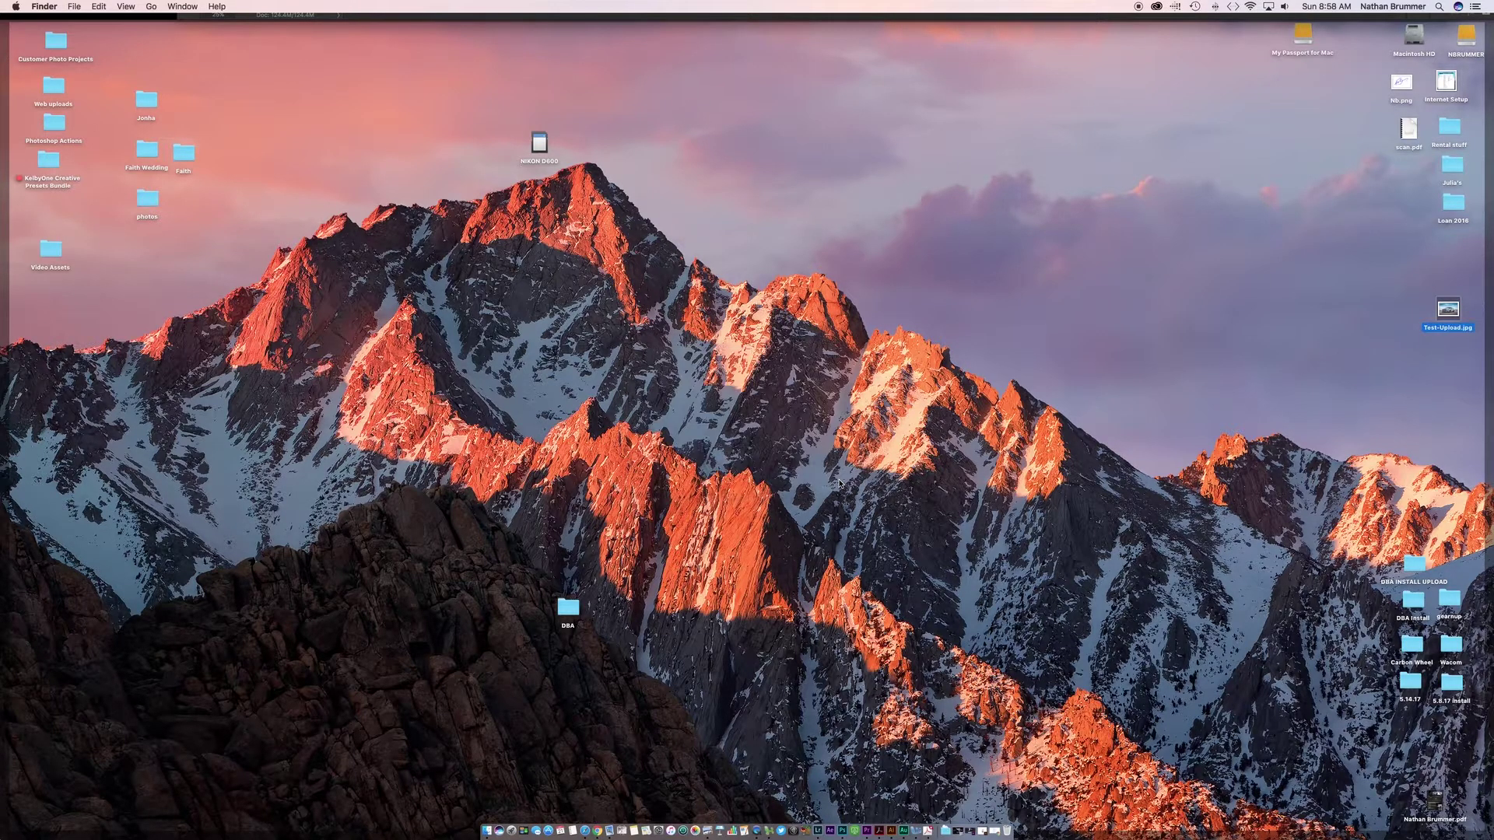
In Lightroom, open the Export dialog for the car photo, then move and enlarge it
click(842, 821)
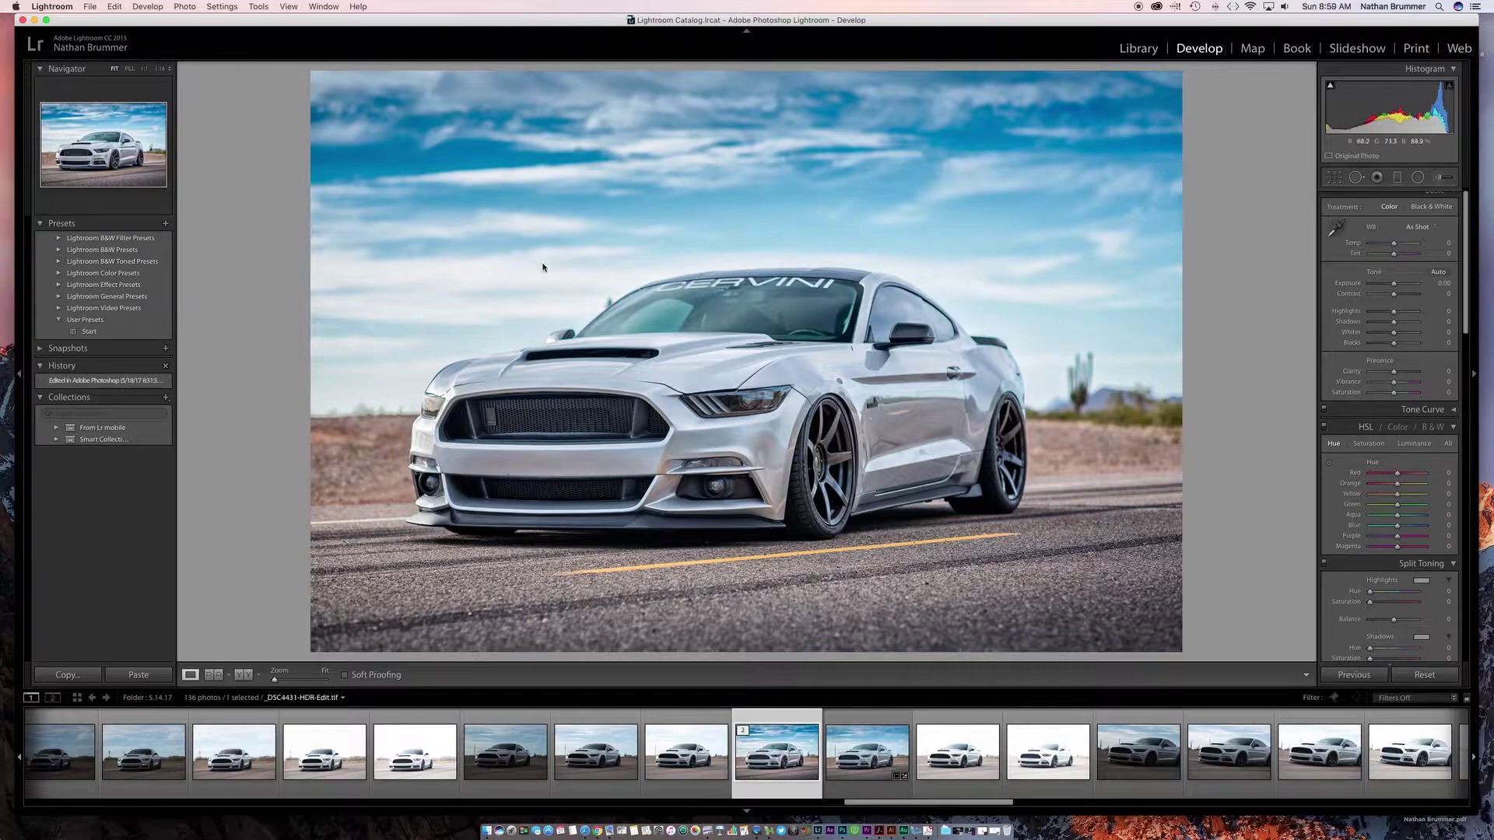
click(91, 7)
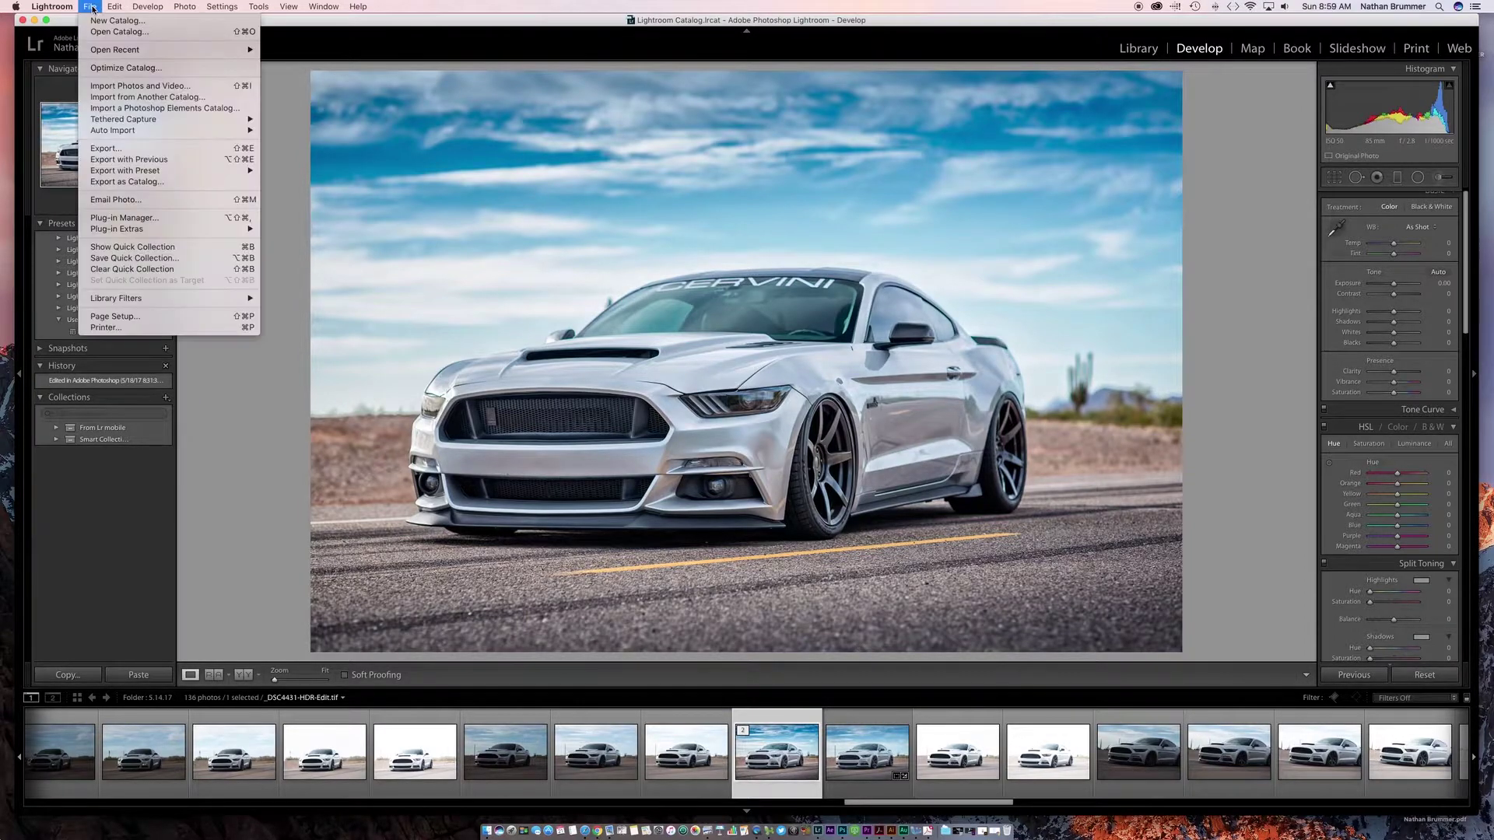
click(118, 158)
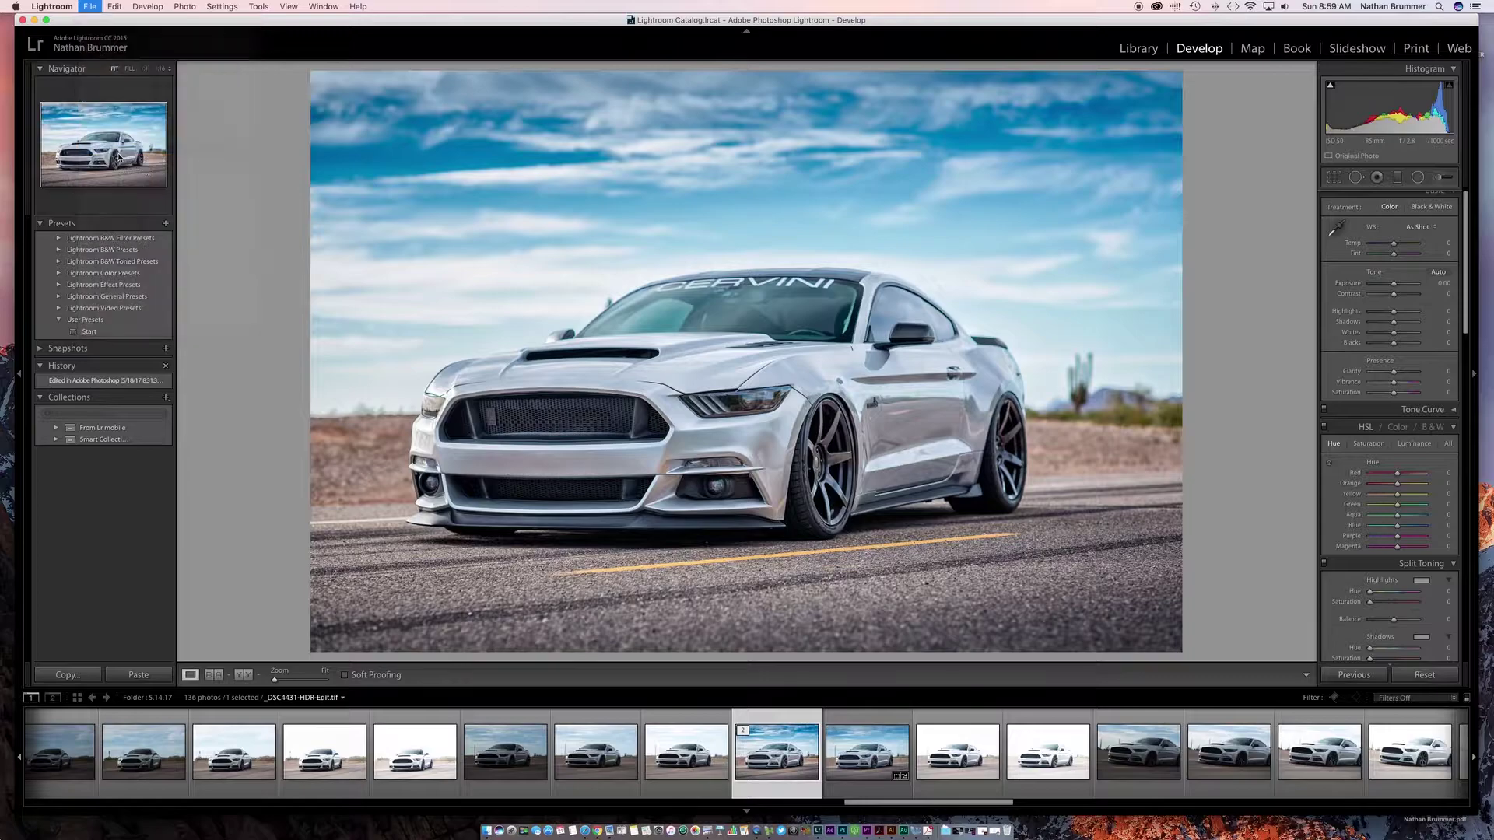
drag(924, 272, 876, 211)
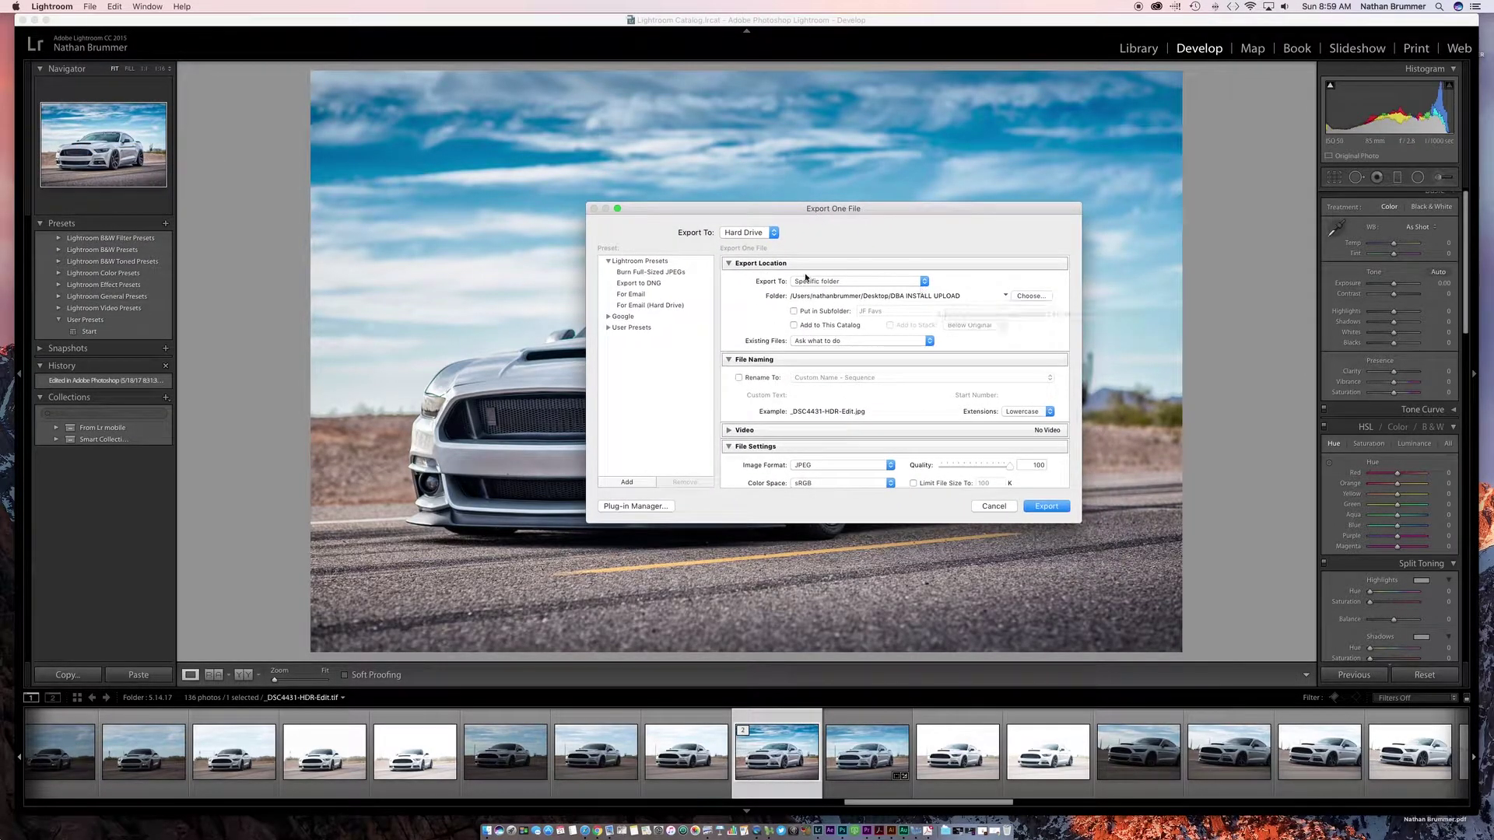
drag(1081, 526, 1105, 568)
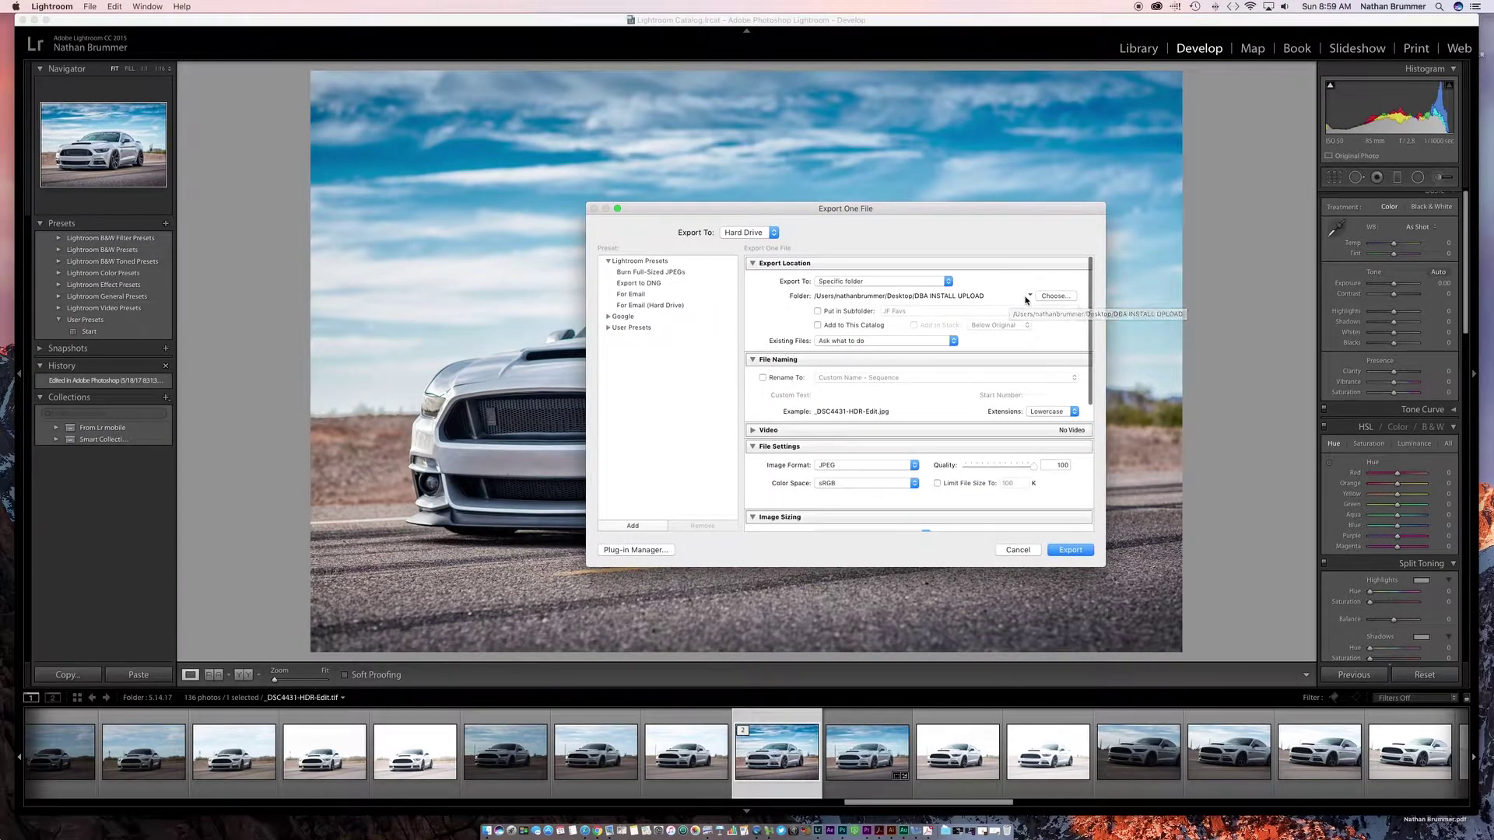
Change the export folder from DBA INSTALL UPLOAD to the Desktop
click(1055, 296)
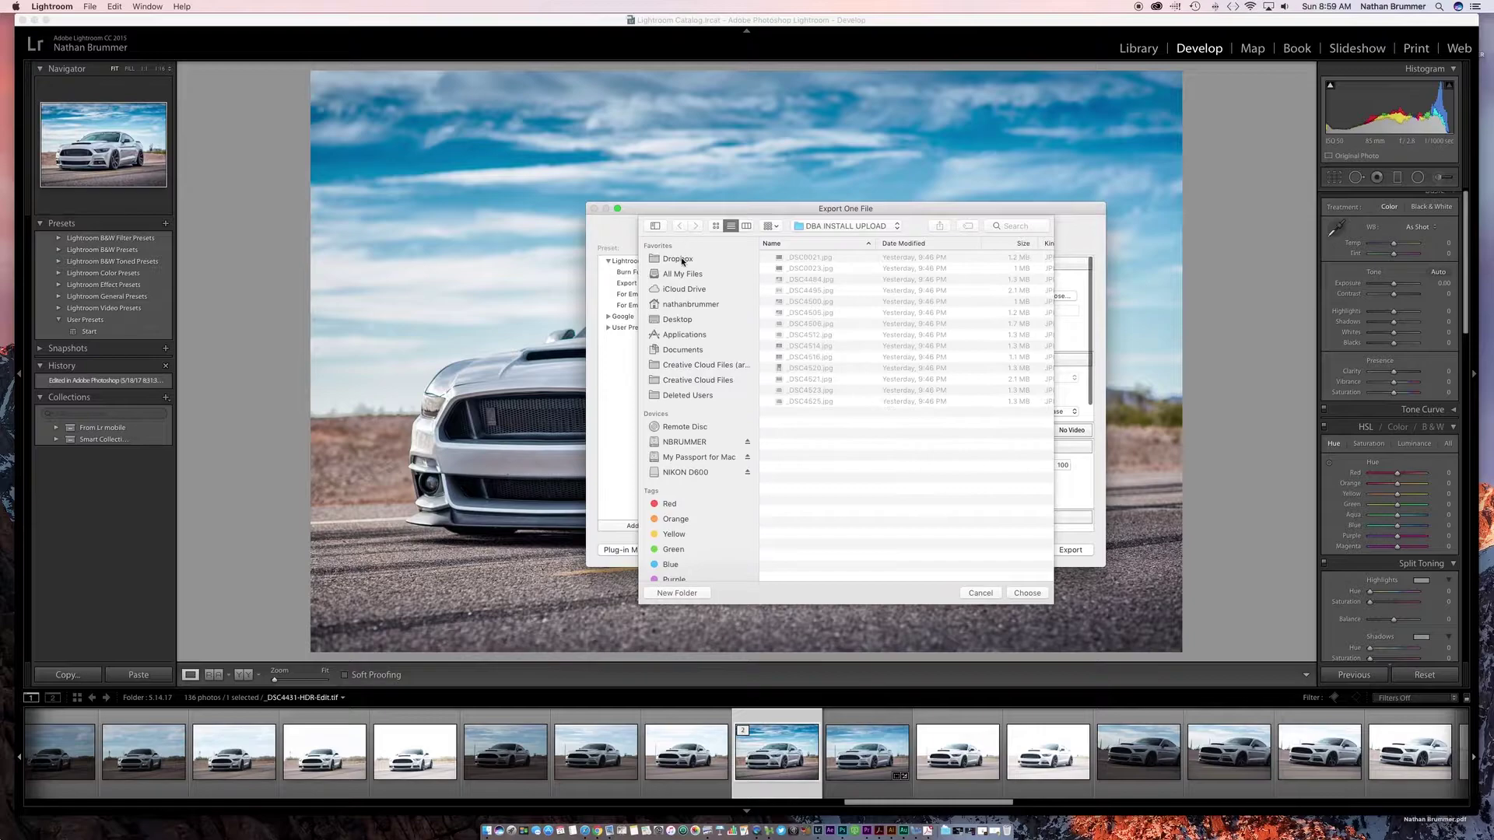
click(674, 320)
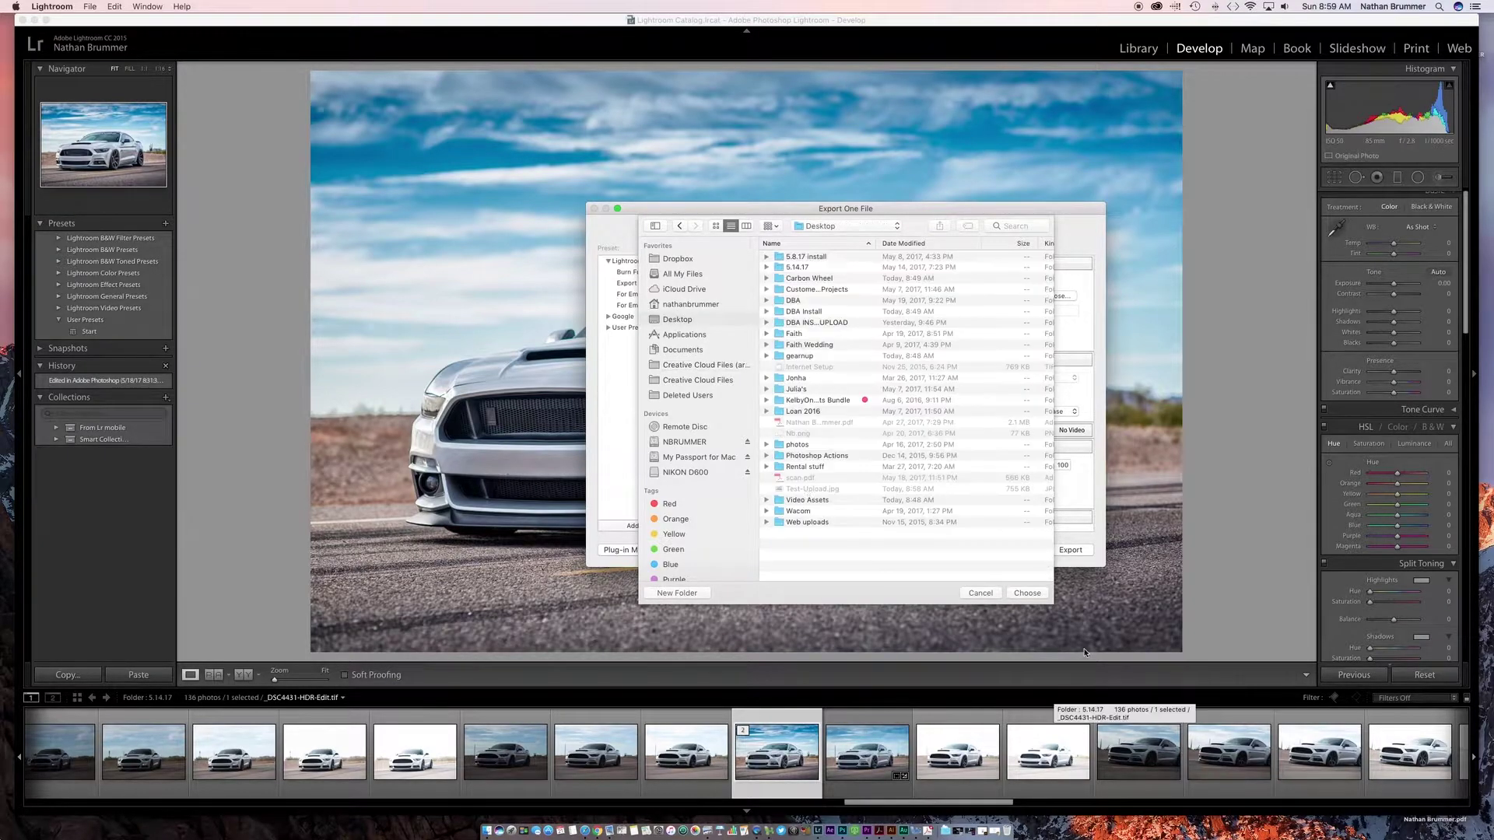
click(1027, 593)
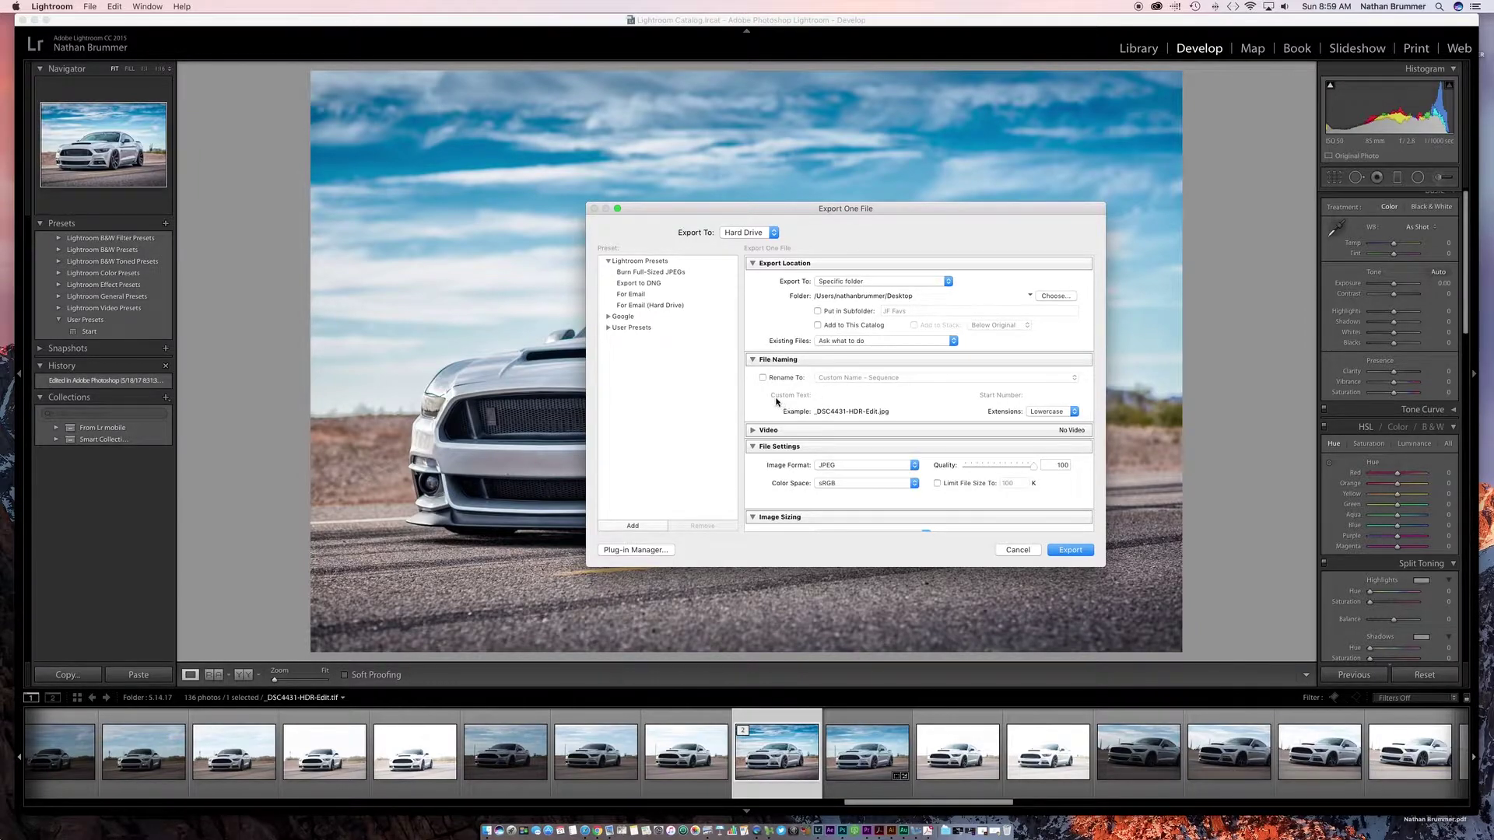
Confirm JPEG format and sRGB colour space, and lower the quality from 100 to 96
scroll(767, 392, down, 3)
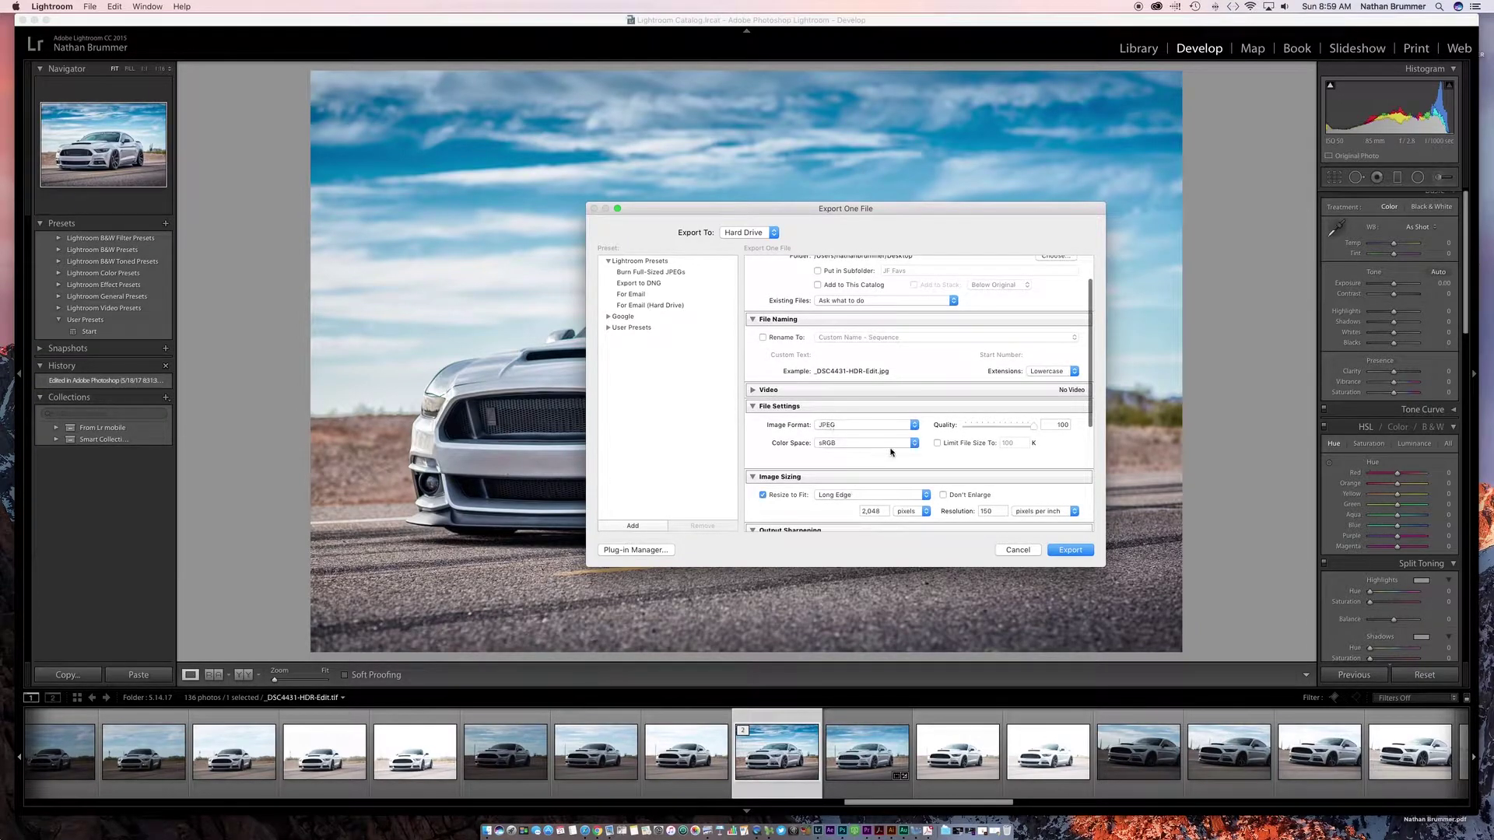
scroll(925, 448, down, 2)
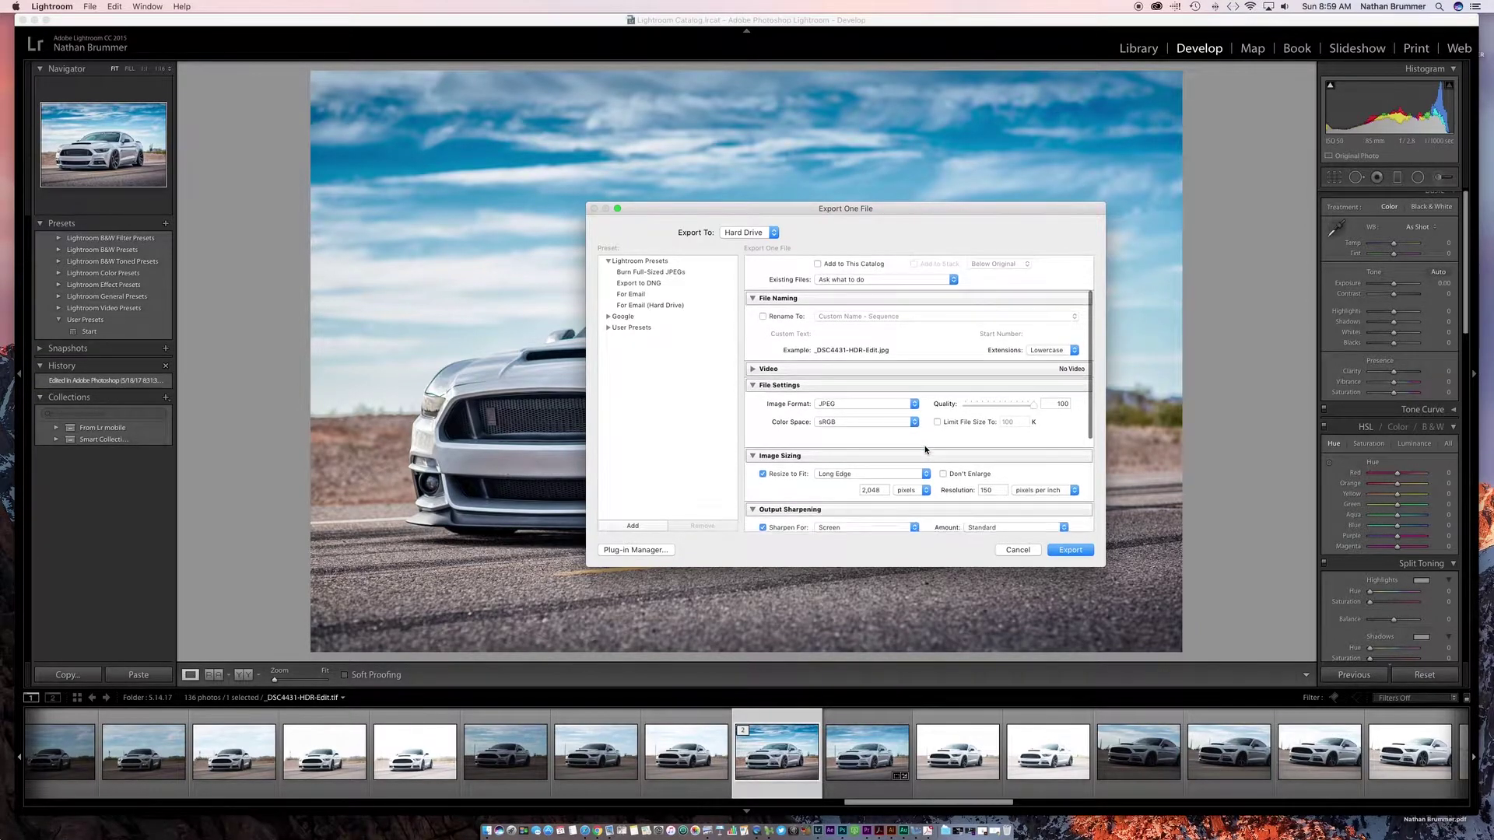
click(914, 392)
click(866, 396)
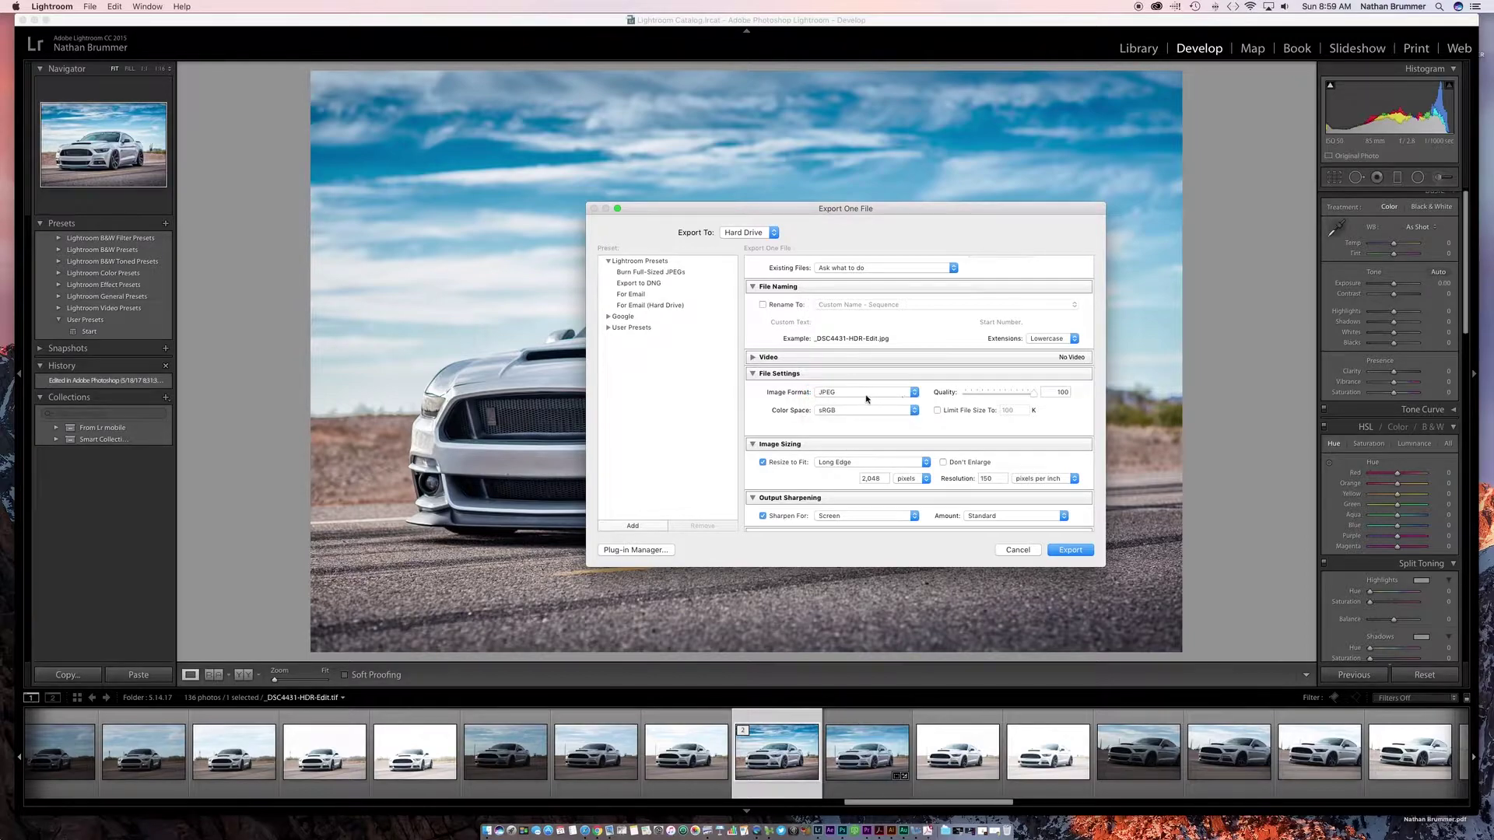
click(914, 411)
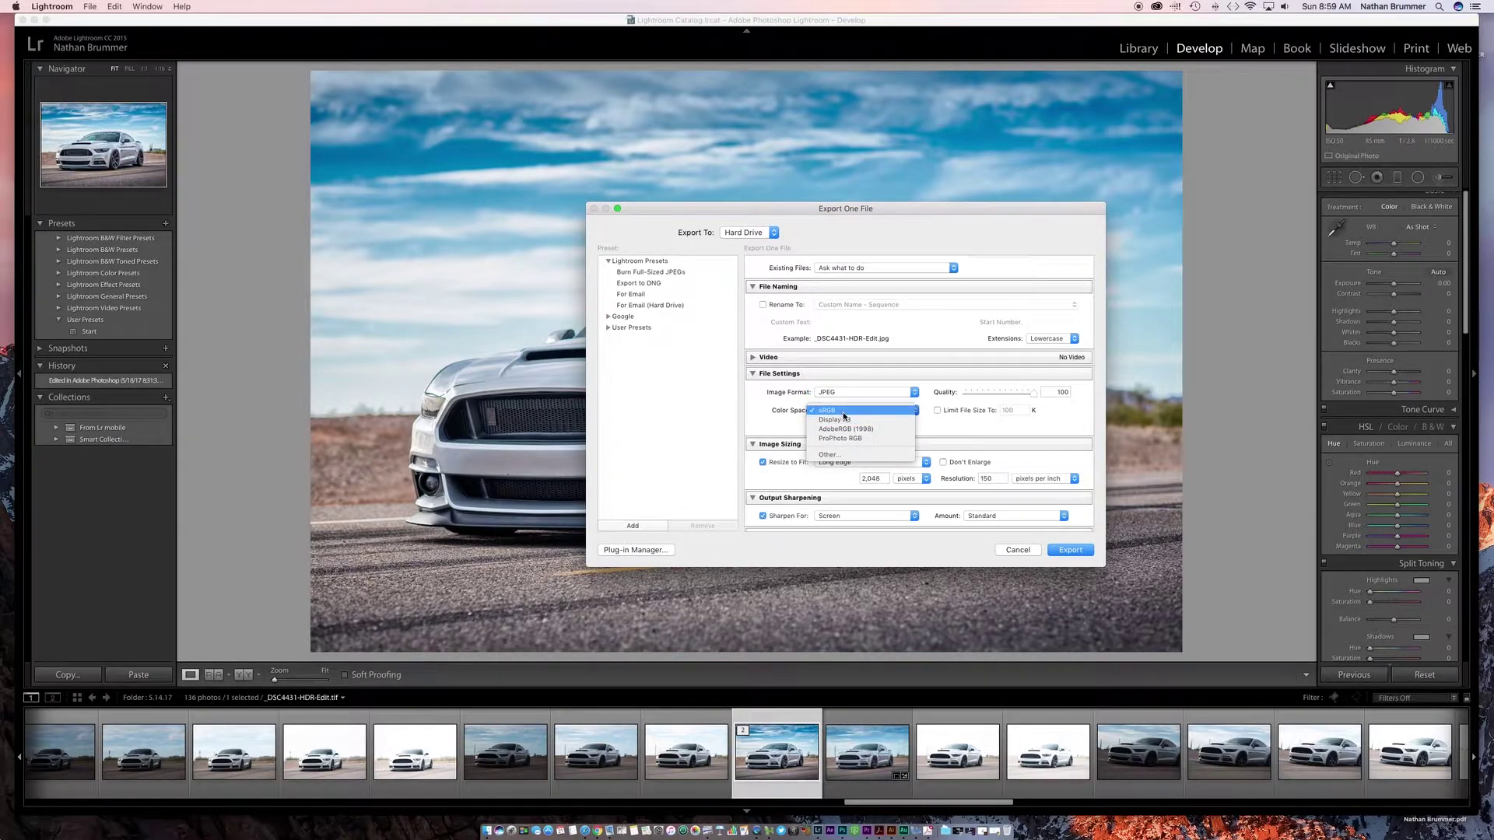
click(844, 415)
click(844, 411)
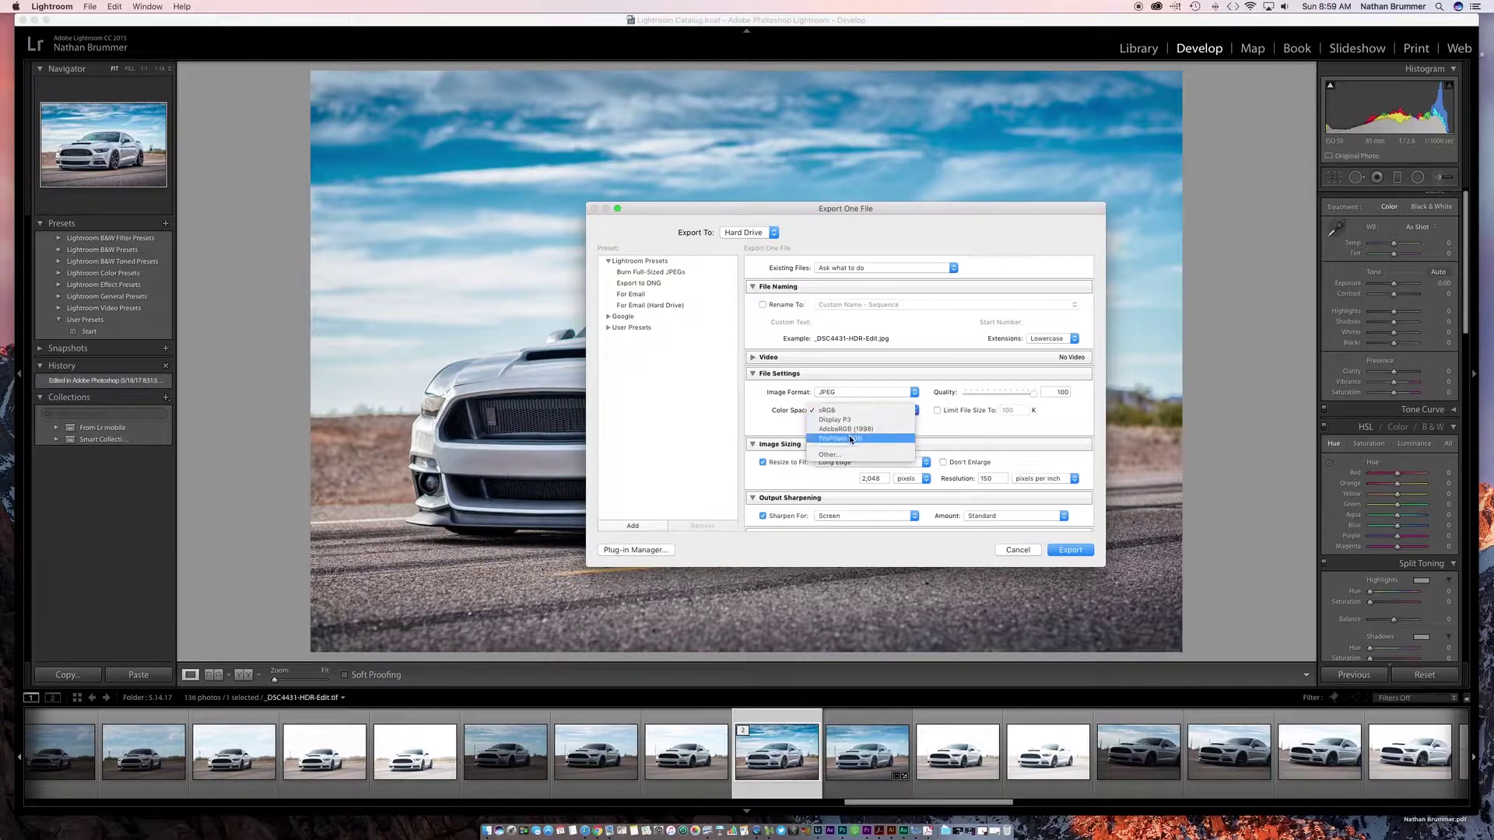
click(779, 423)
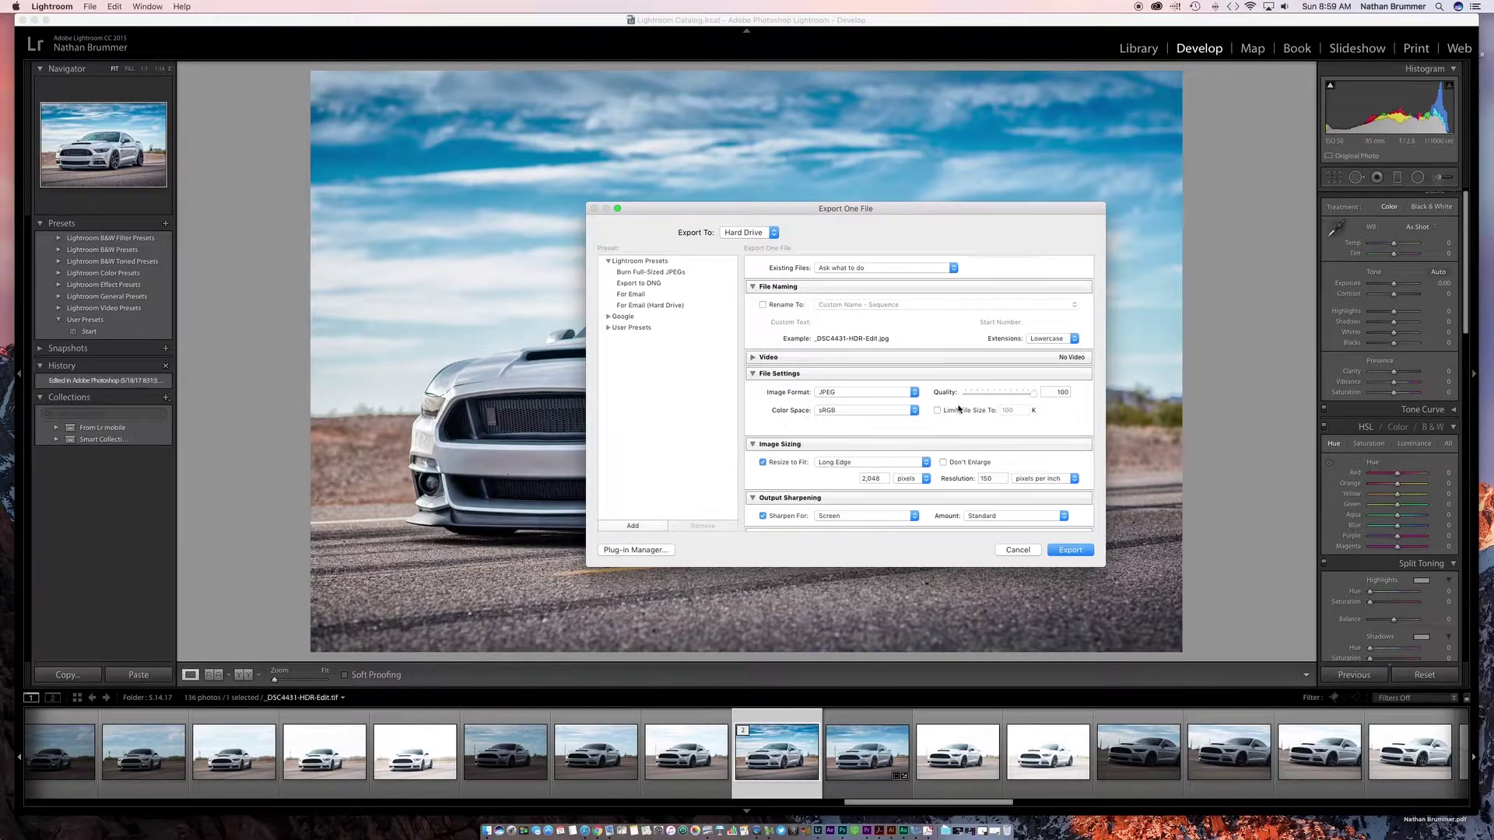
drag(1037, 394, 1024, 398)
Review the 2048-px resize and Screen sharpening settings, then export the sRGB JPEG
scroll(837, 465, down, 2)
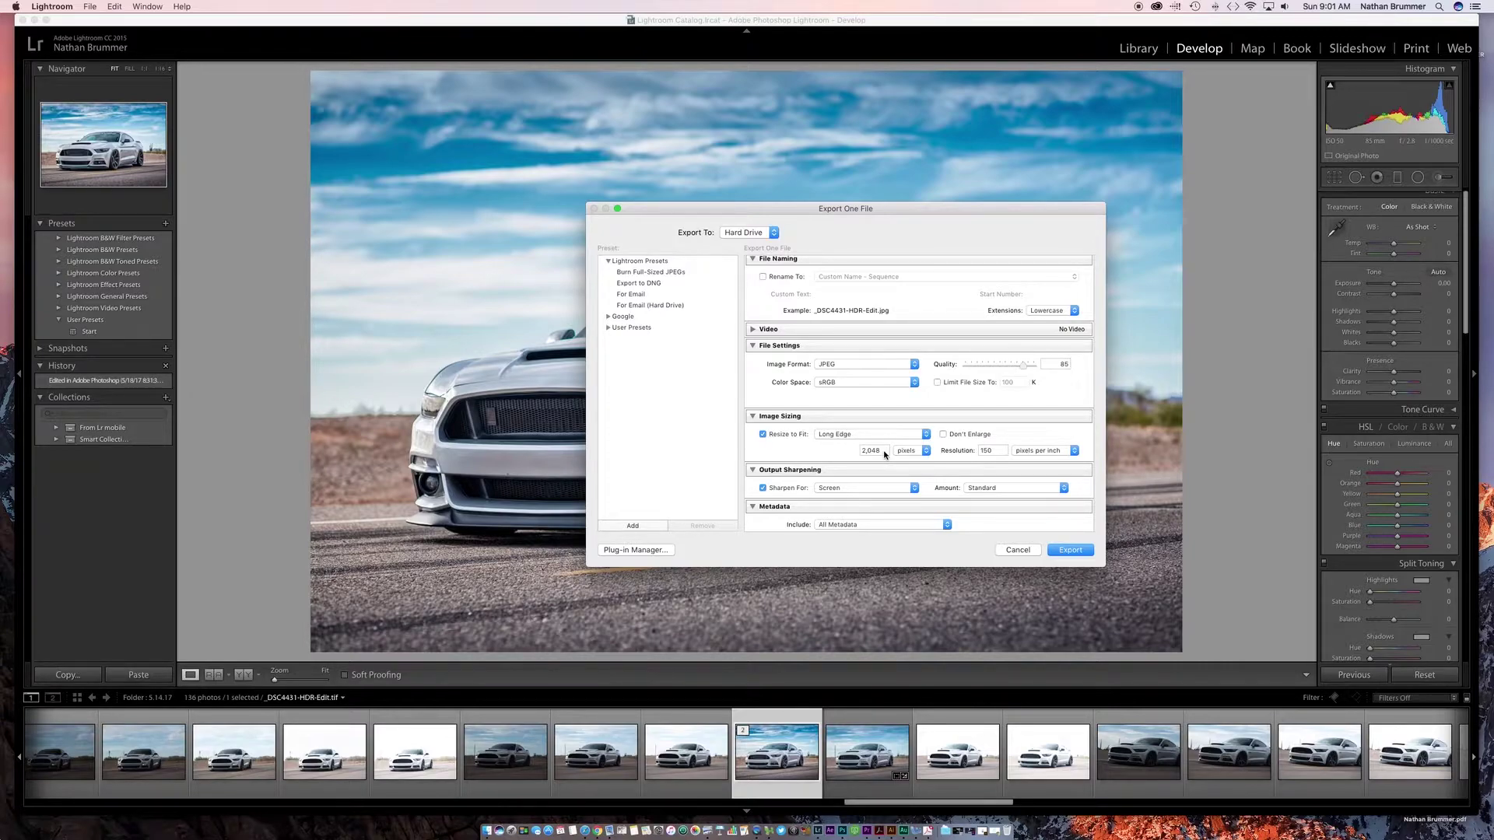
scroll(796, 491, down, 3)
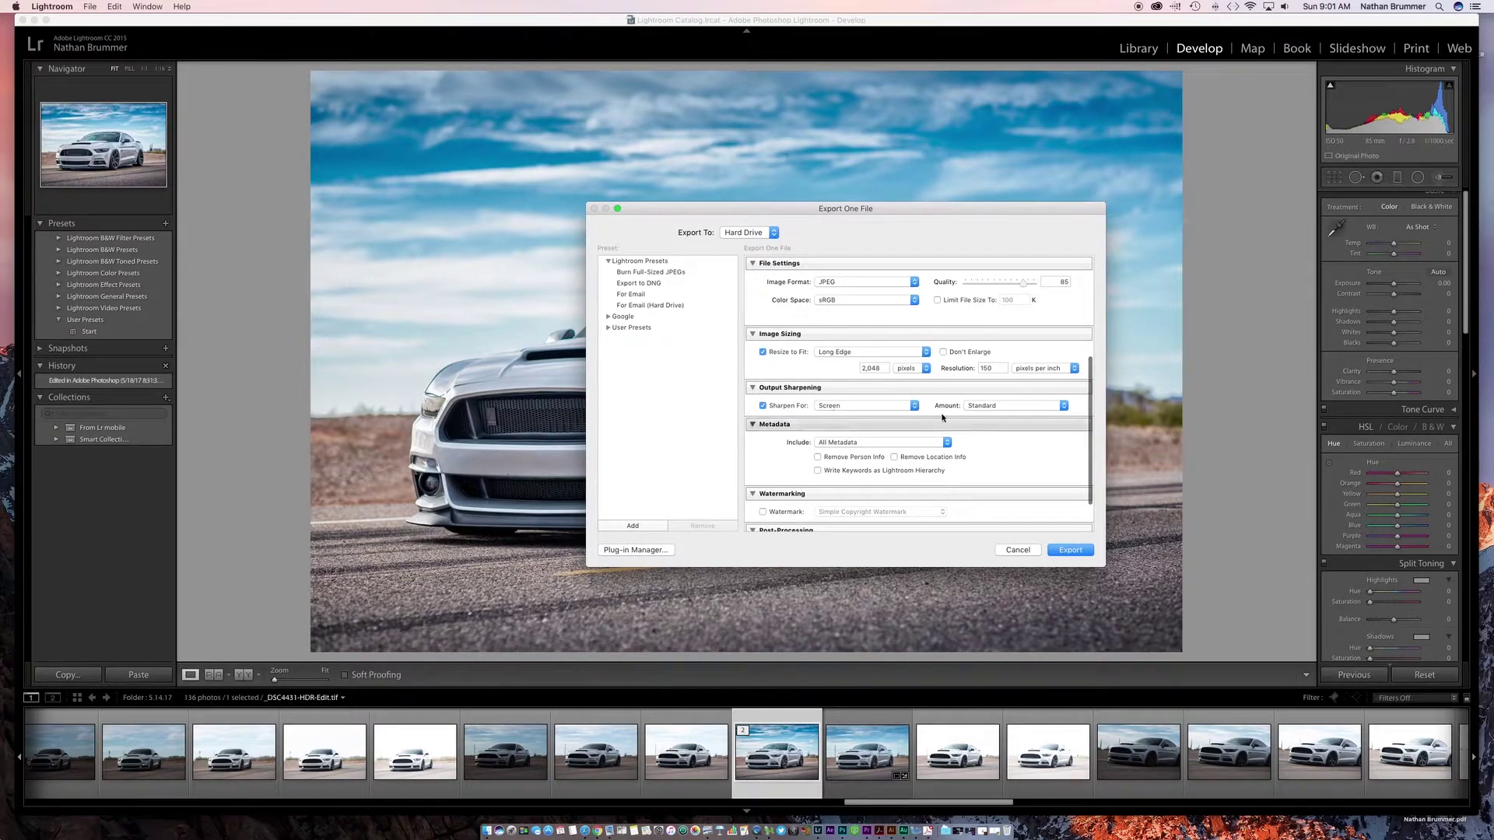
scroll(895, 412, down, 1)
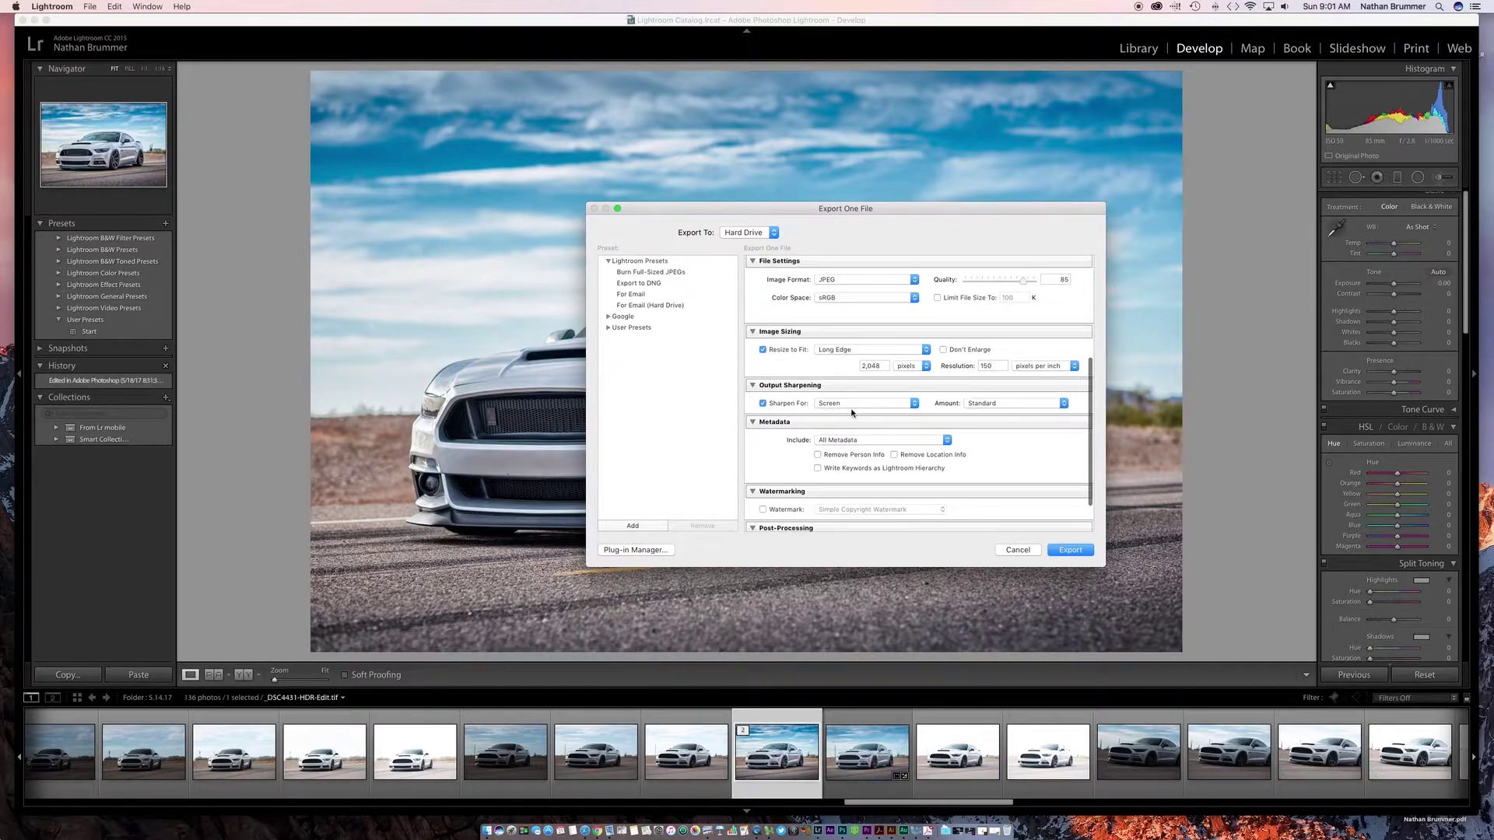
scroll(892, 413, up, 1)
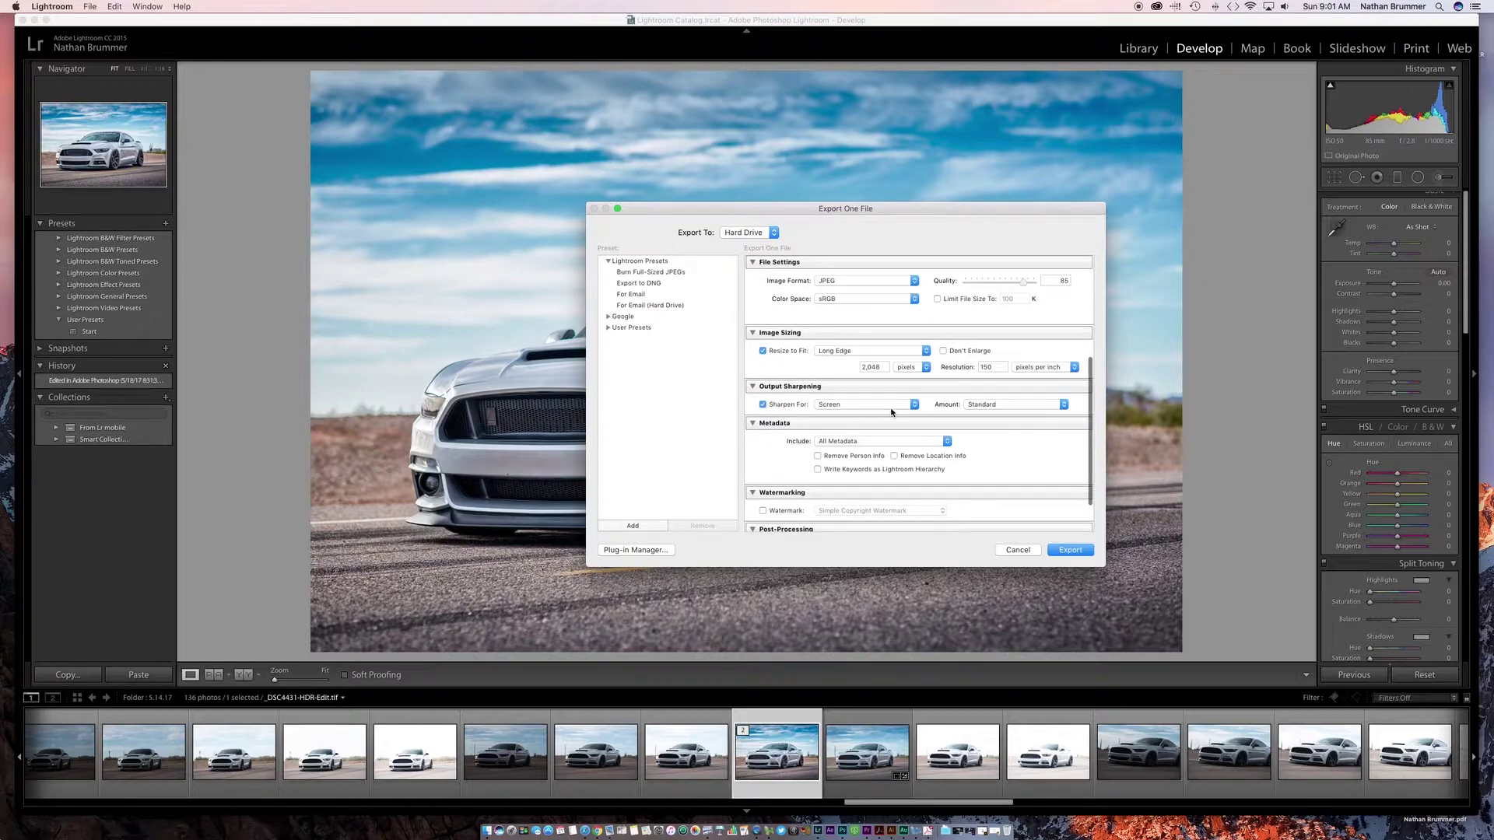
scroll(875, 424, down, 3)
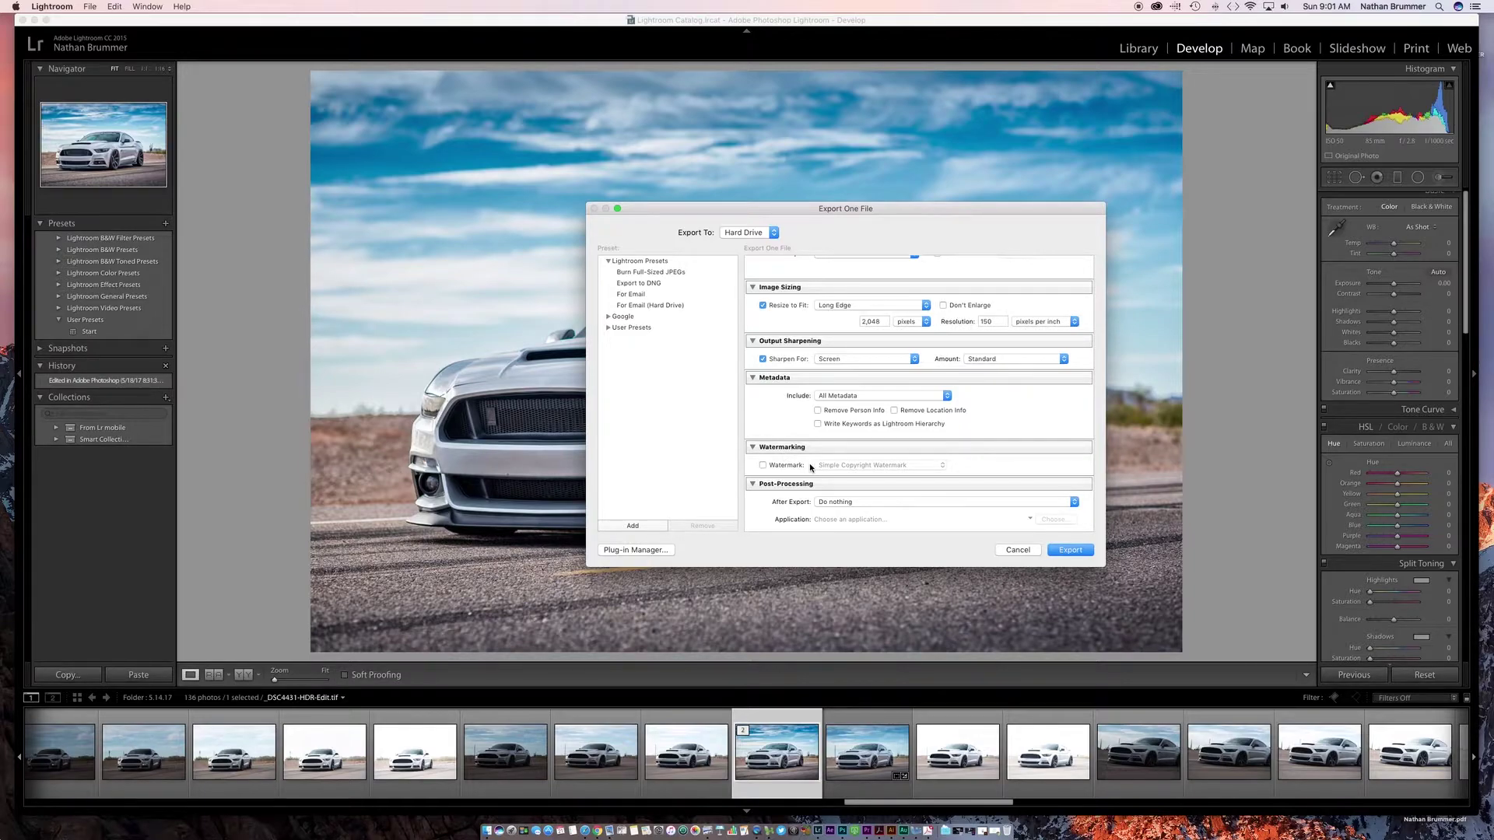
click(1071, 552)
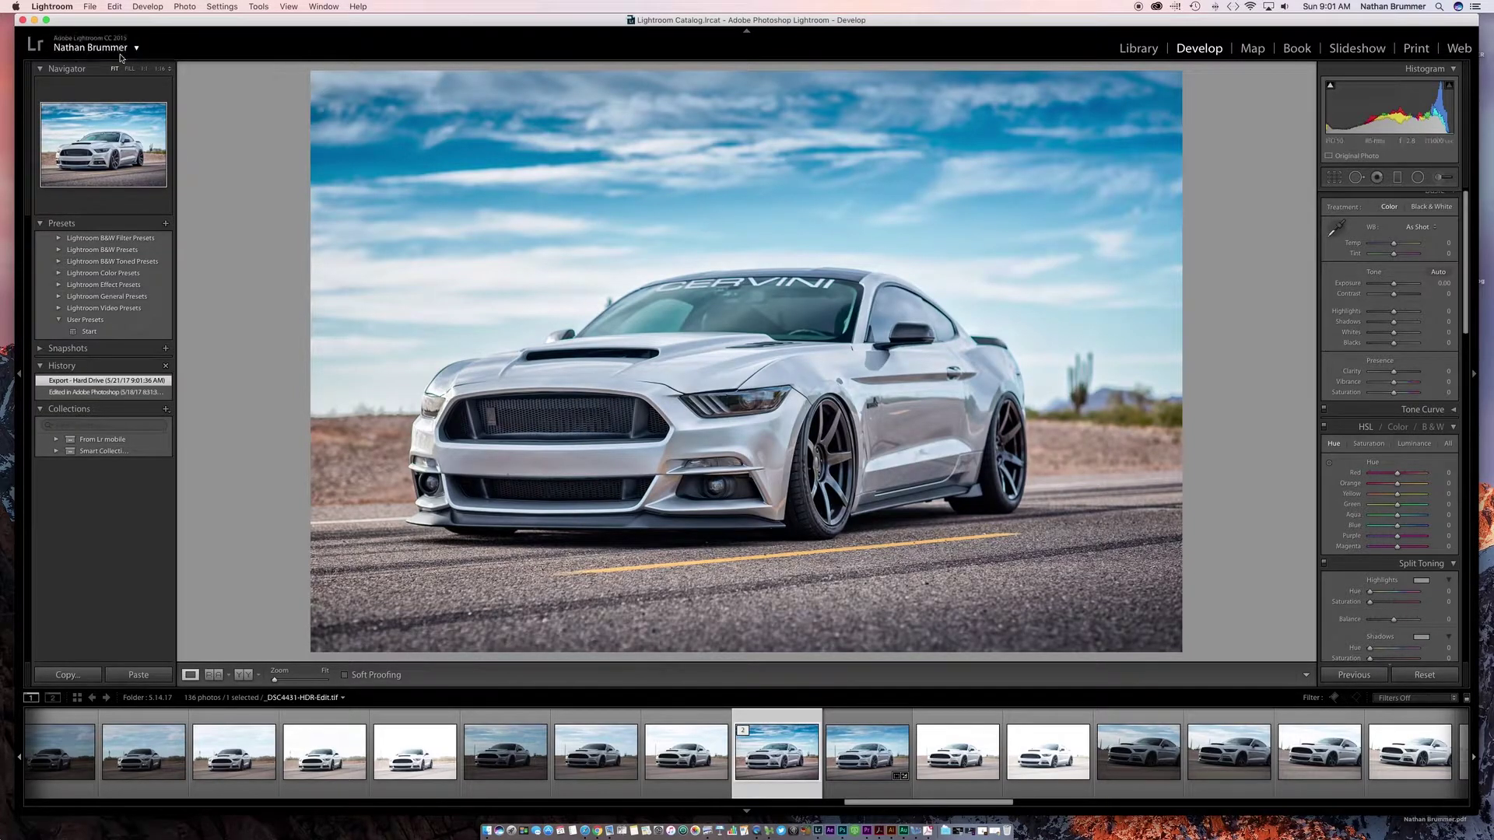
Minimize Lightroom and Photoshop, move the exported JPEG beside Test-Upload.jpg, and Get Info on both
click(31, 21)
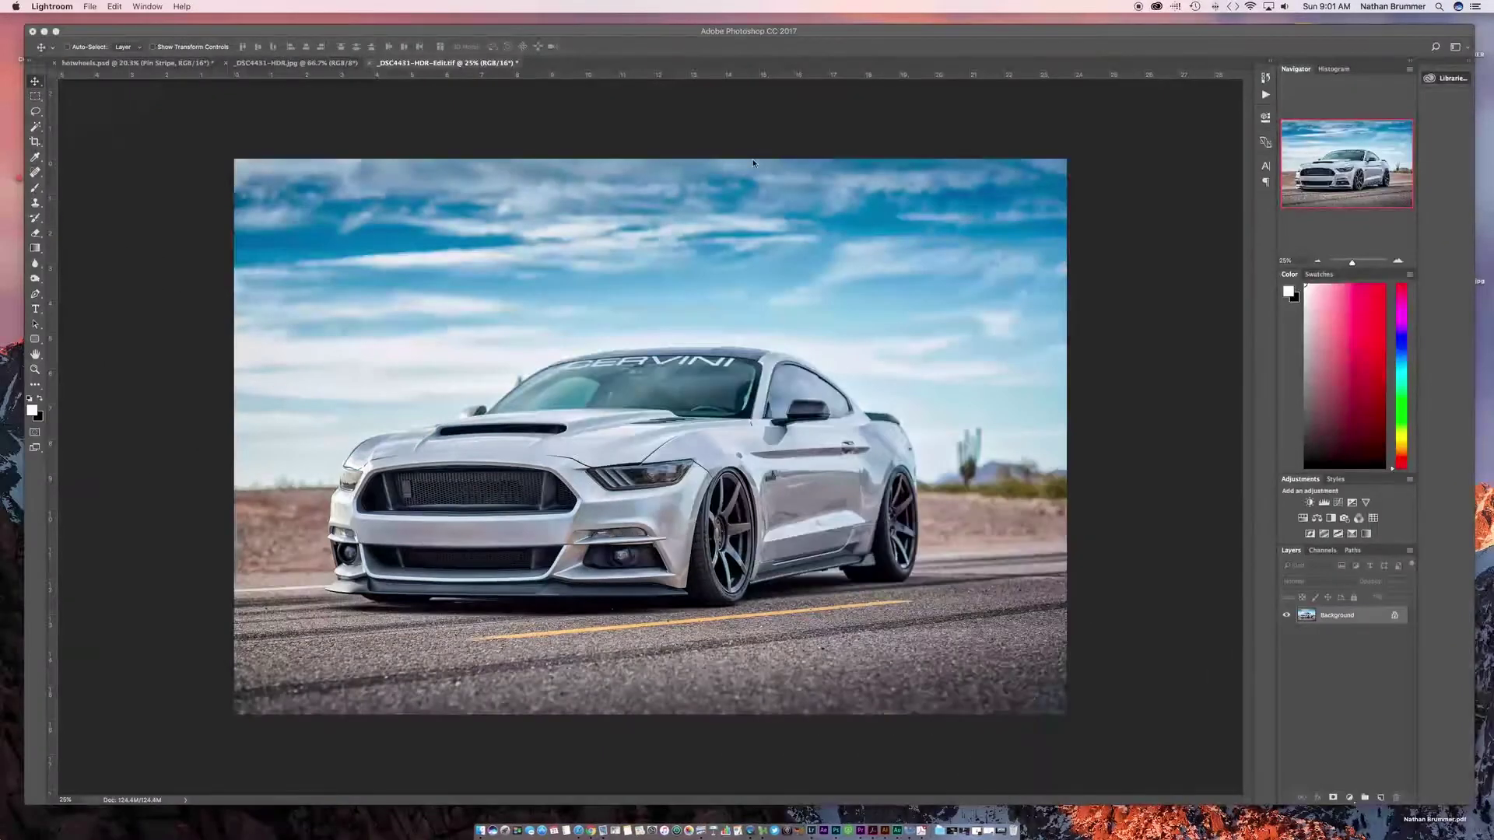
click(44, 31)
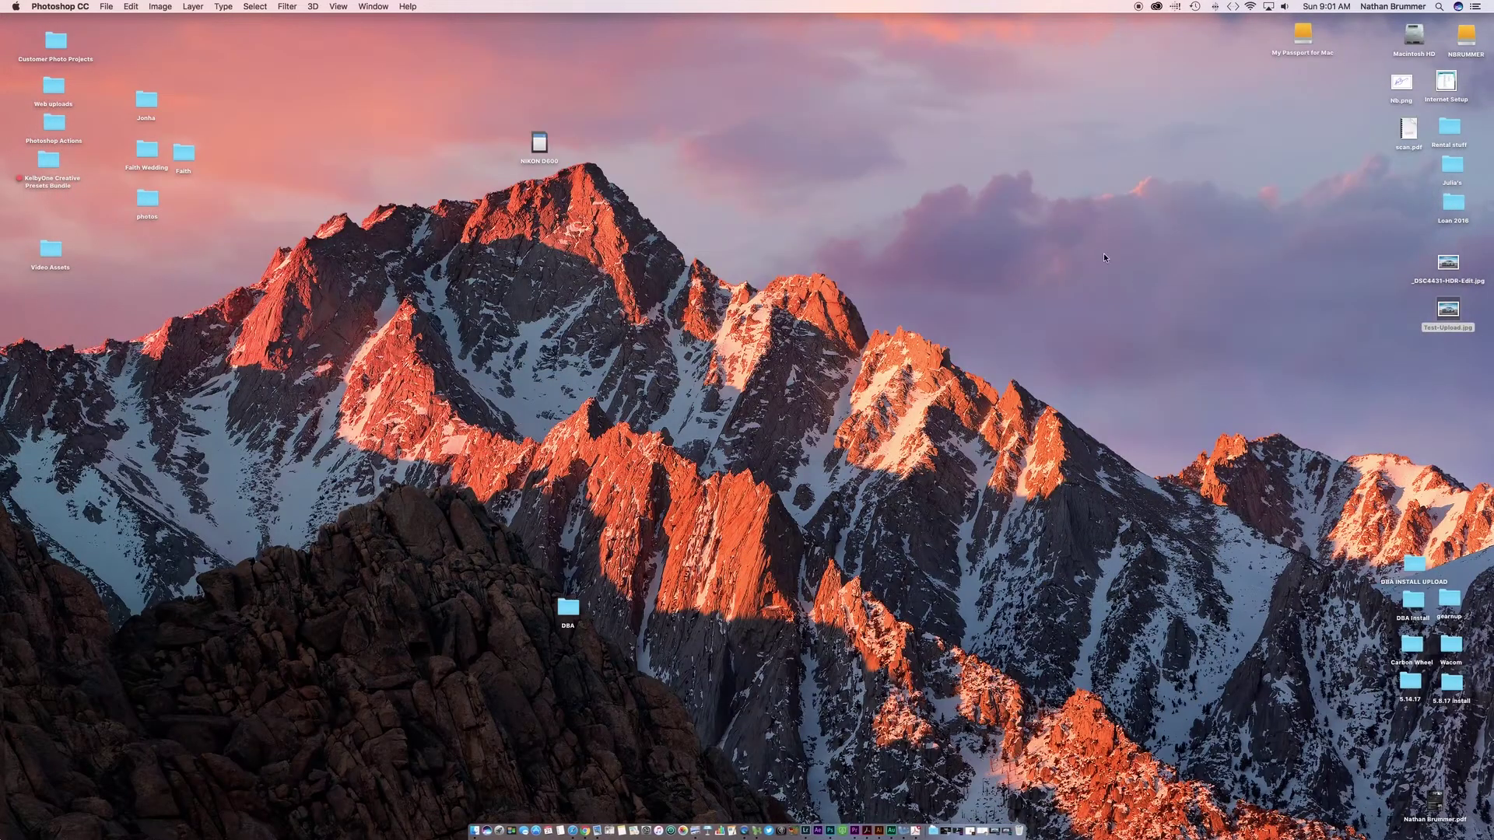
drag(1451, 274, 1466, 327)
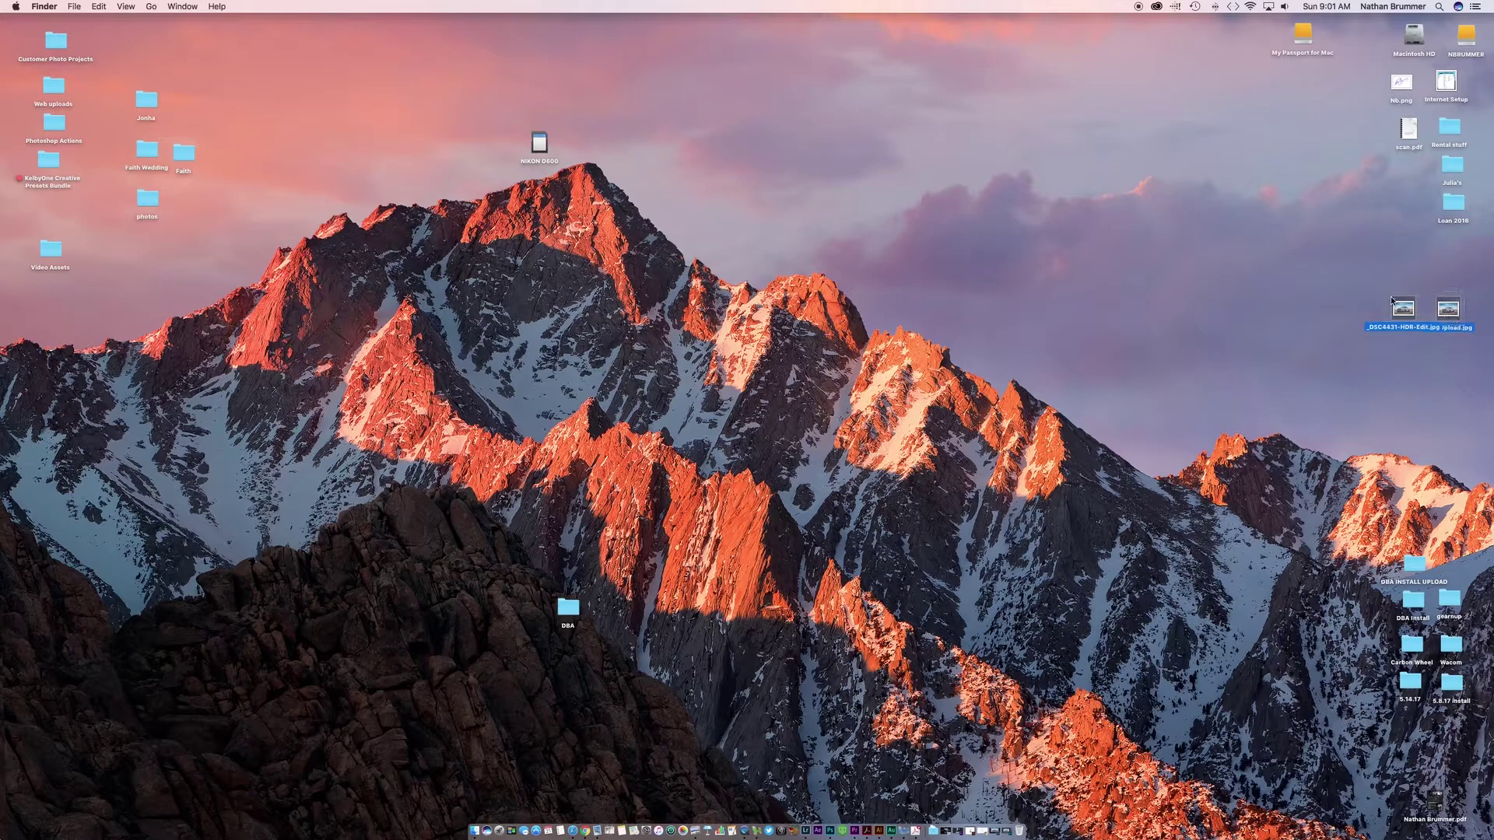
right_click(1405, 309)
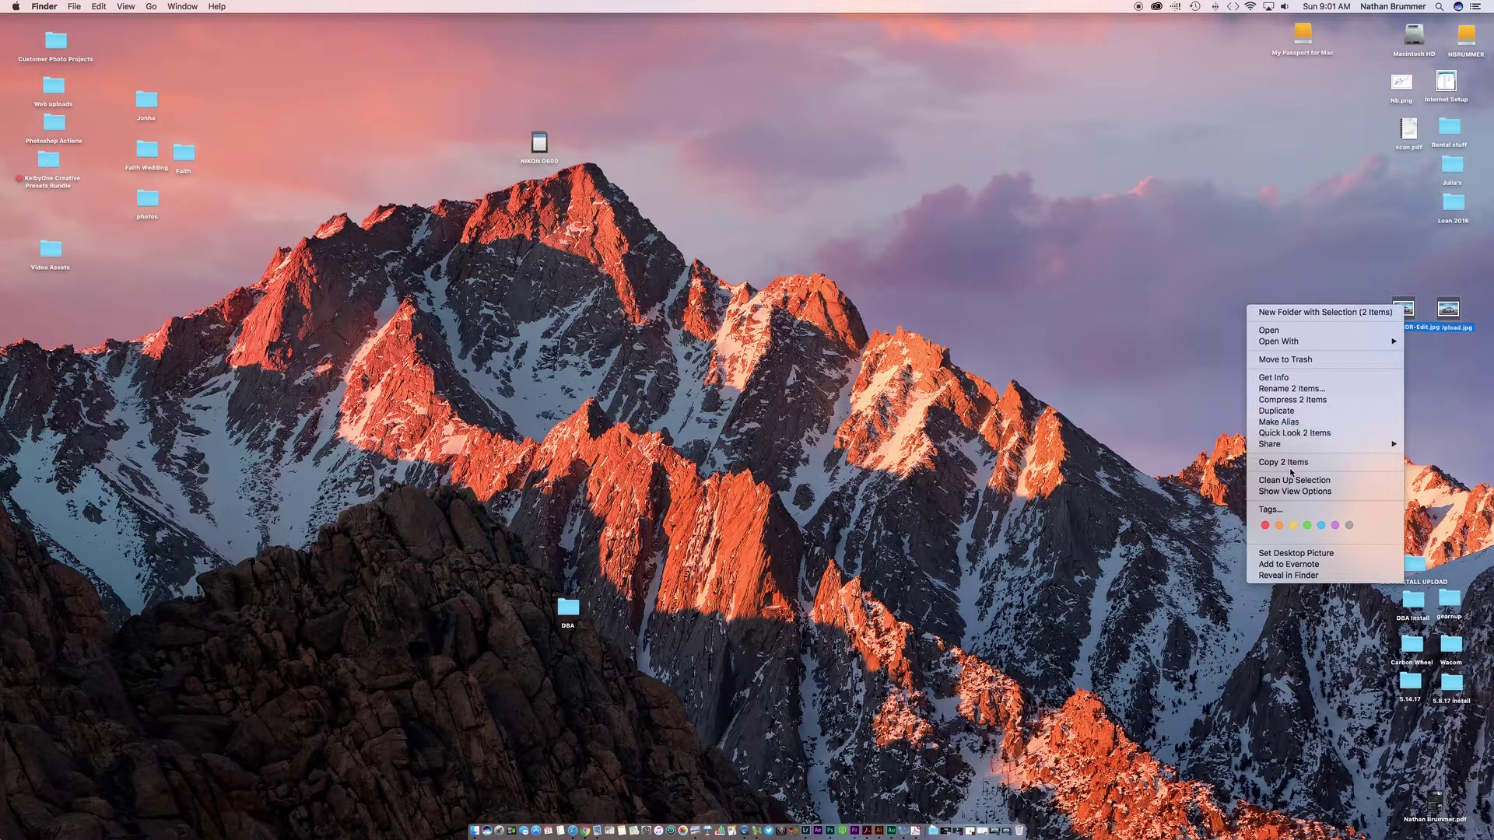
click(1285, 378)
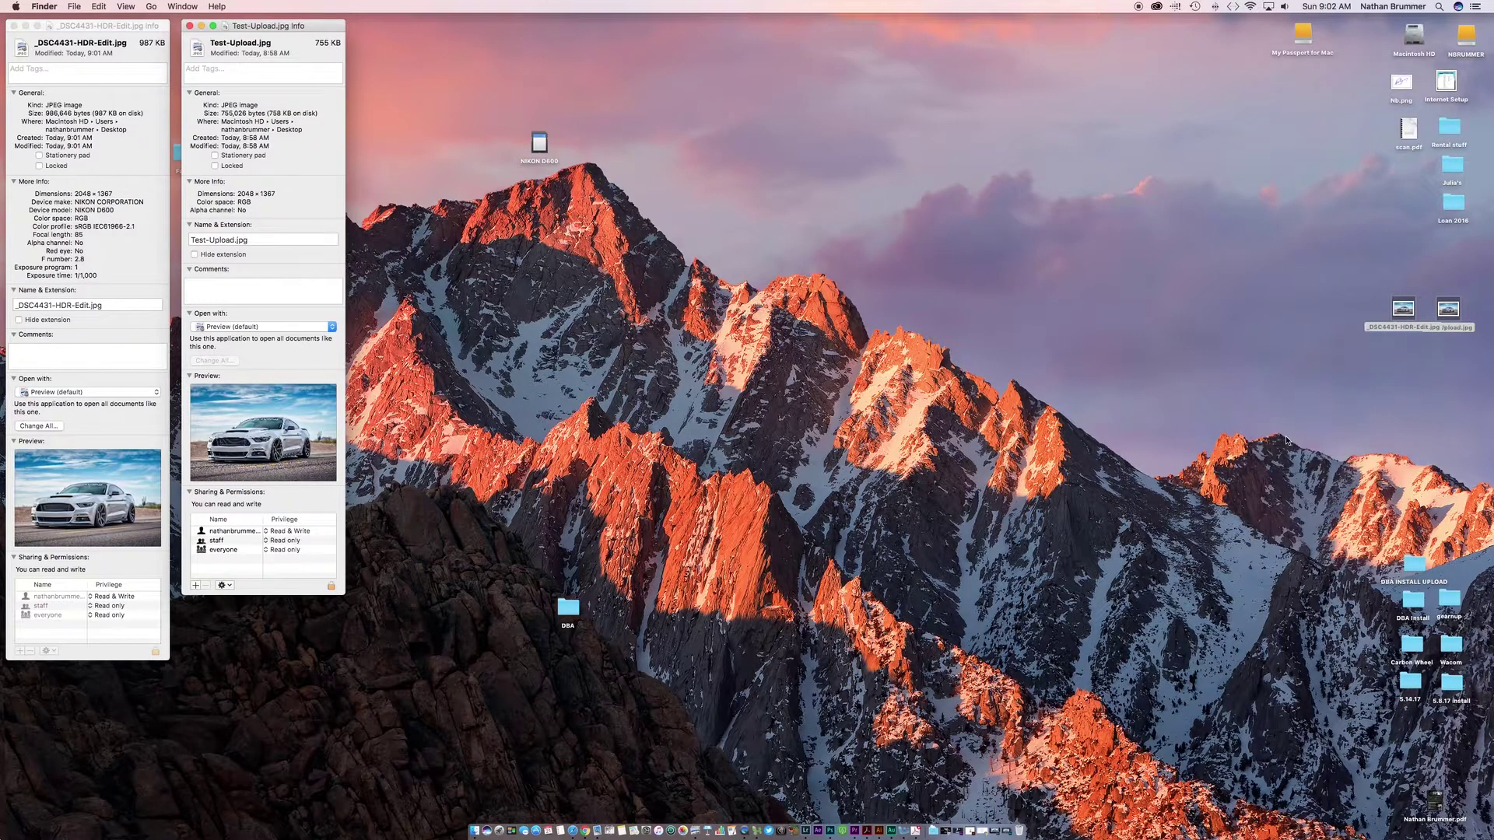
Open both JPEGs in Quick Look and flip repeatedly between _DSC4431-HDR-Edit.jpg and Test-Upload.jpg
key(space)
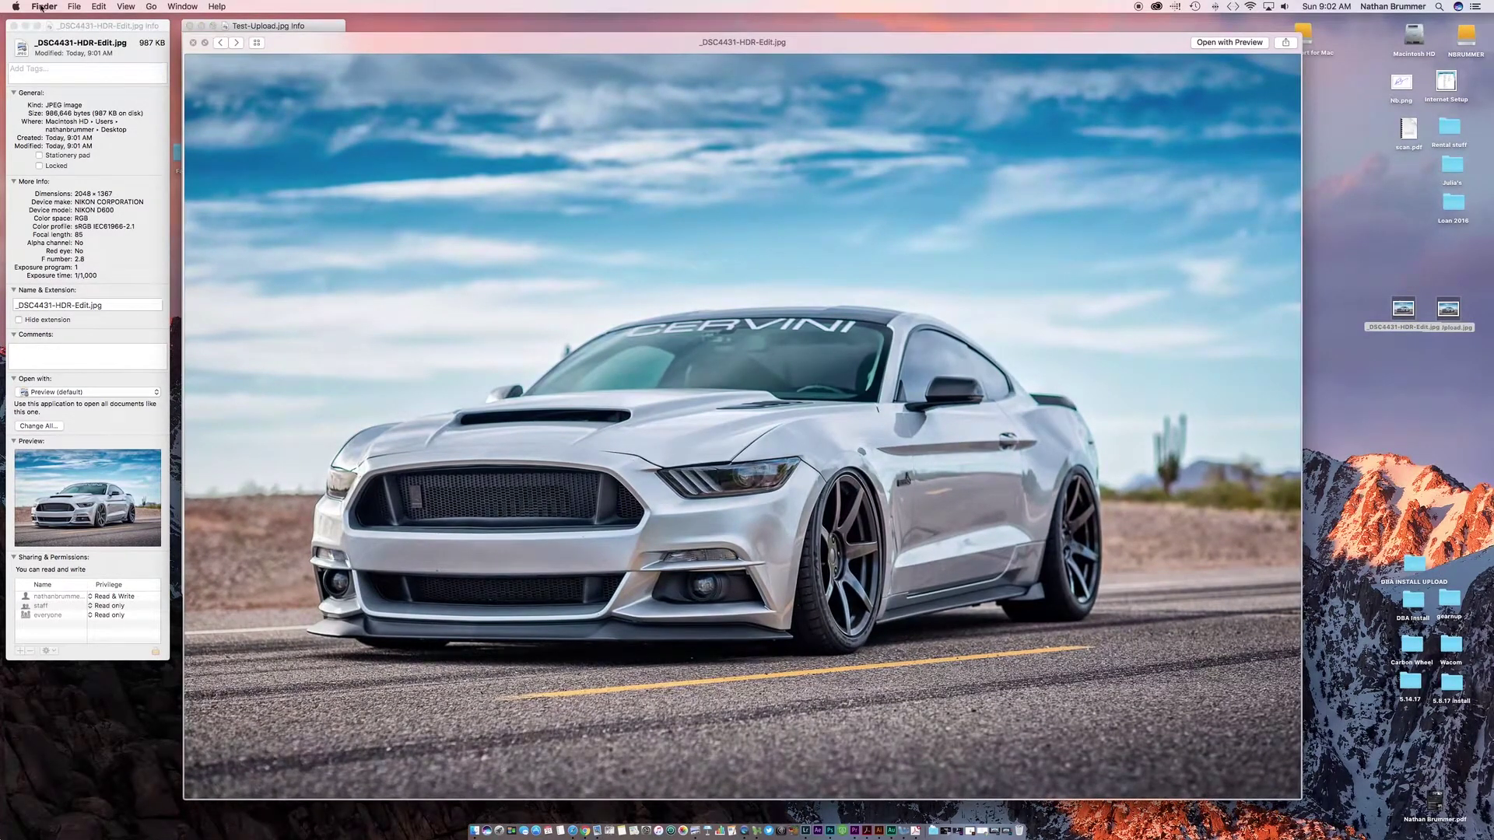
click(236, 43)
click(232, 43)
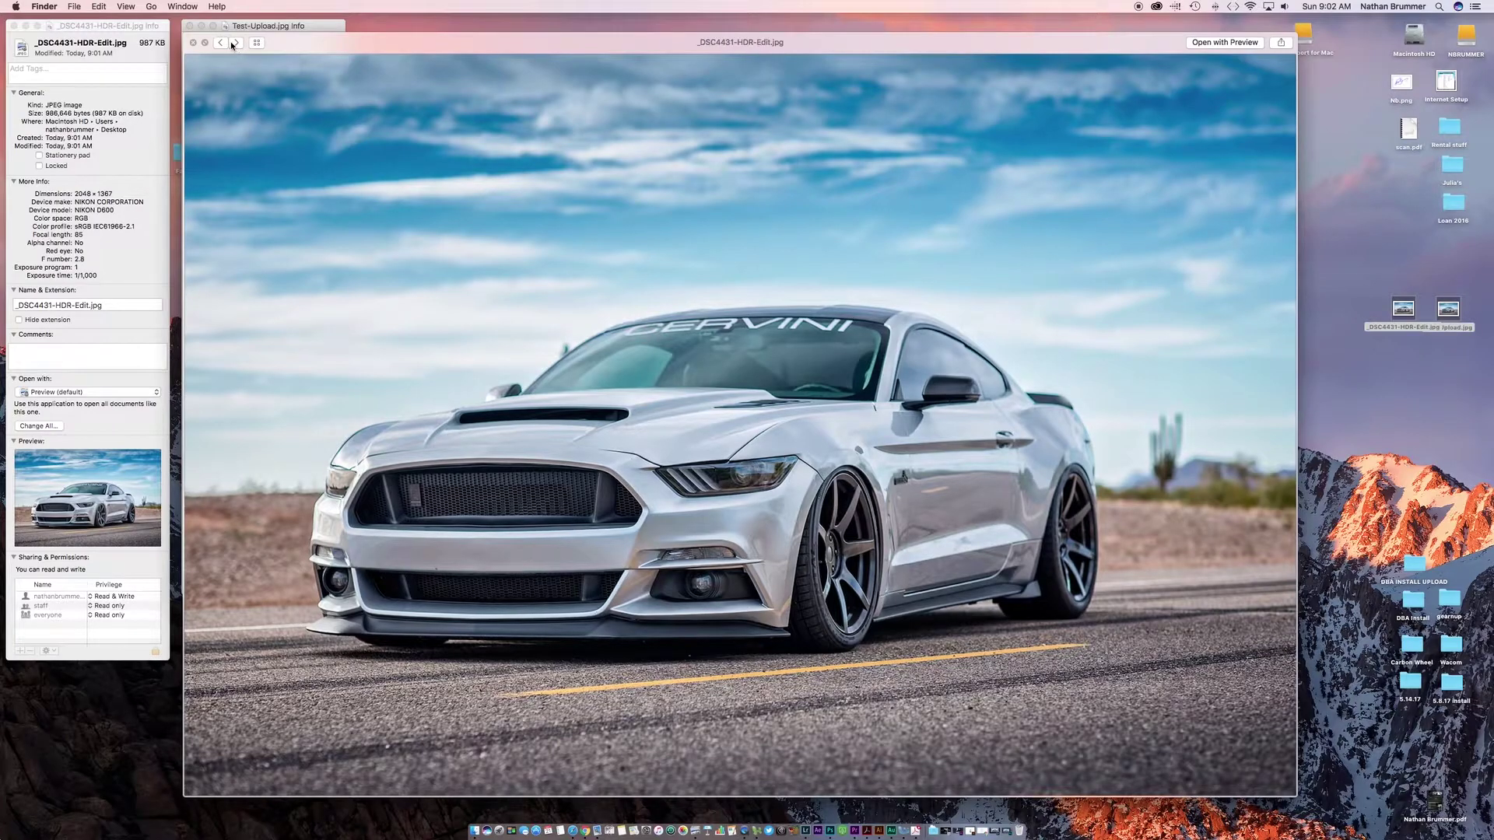
click(222, 43)
click(222, 44)
click(222, 44)
click(223, 44)
click(222, 44)
click(223, 44)
click(222, 43)
click(222, 43)
click(223, 44)
click(222, 44)
click(219, 44)
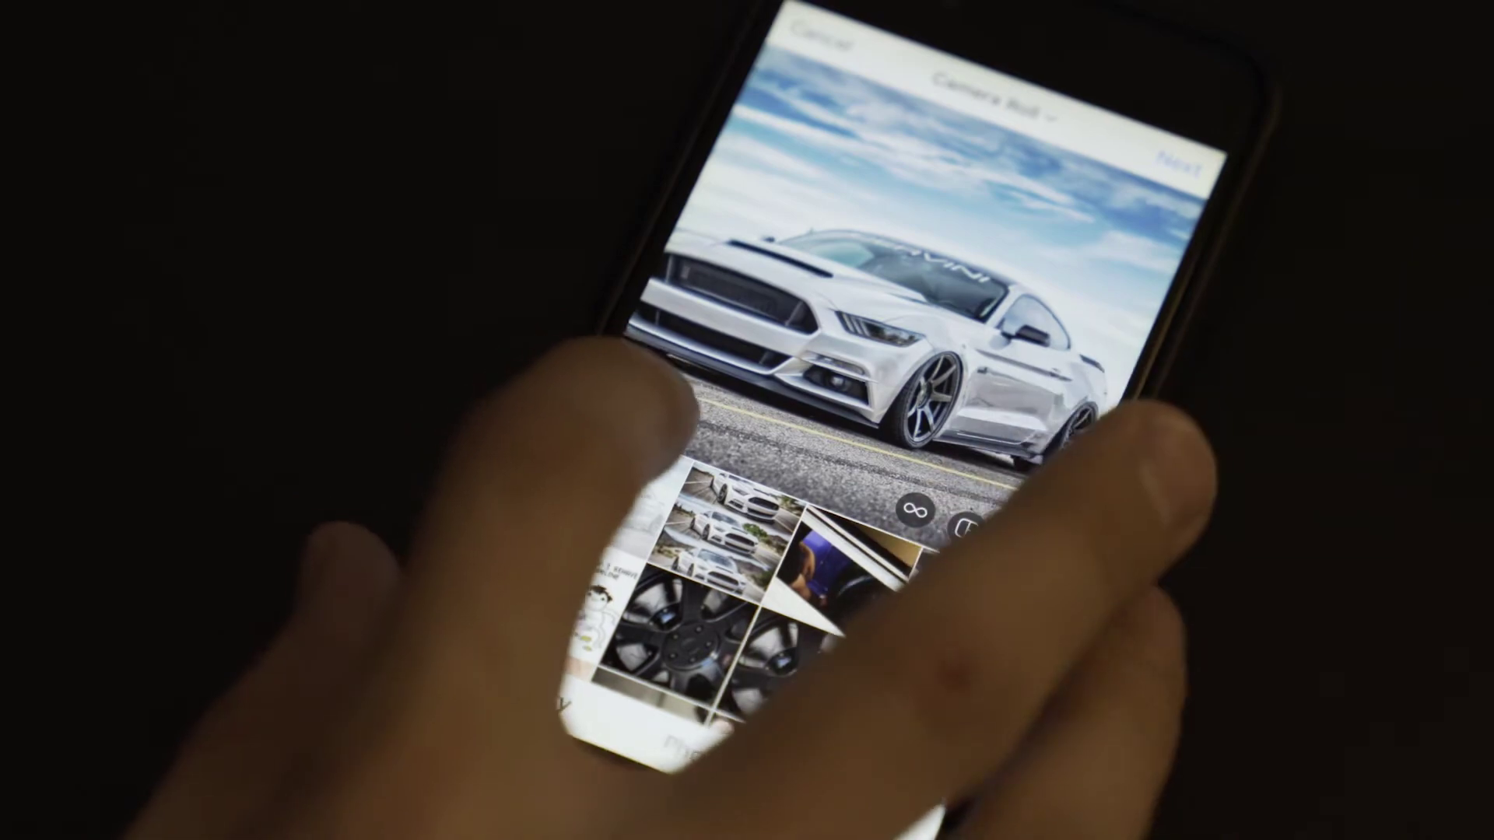
Fit the whole silver car into Instagram's post frame and nudge its framing
click(626, 402)
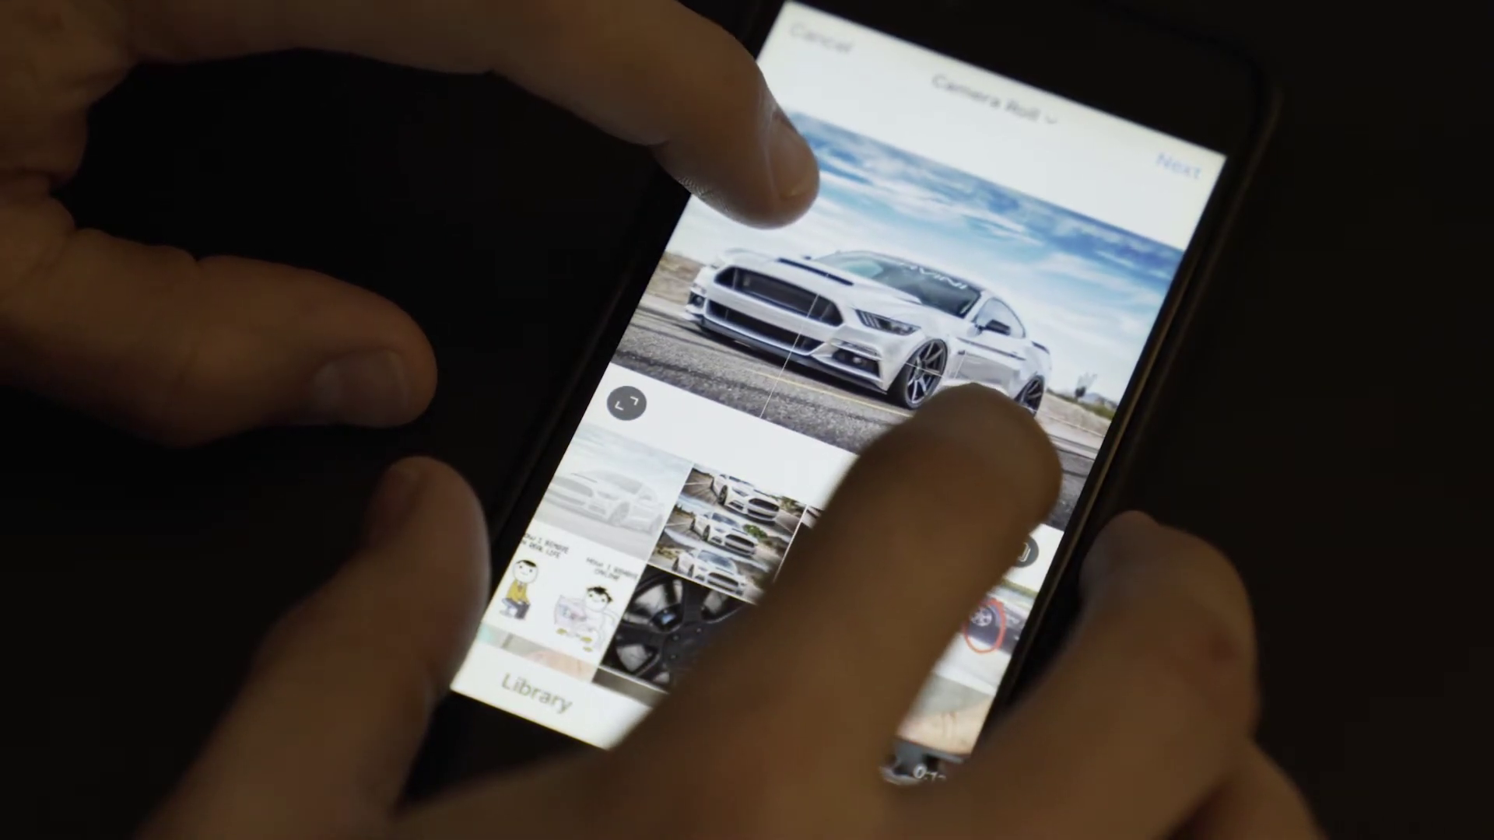
mouse_move(988, 401)
mouse_down()
mouse_move(999, 412)
mouse_move(989, 403)
mouse_up()
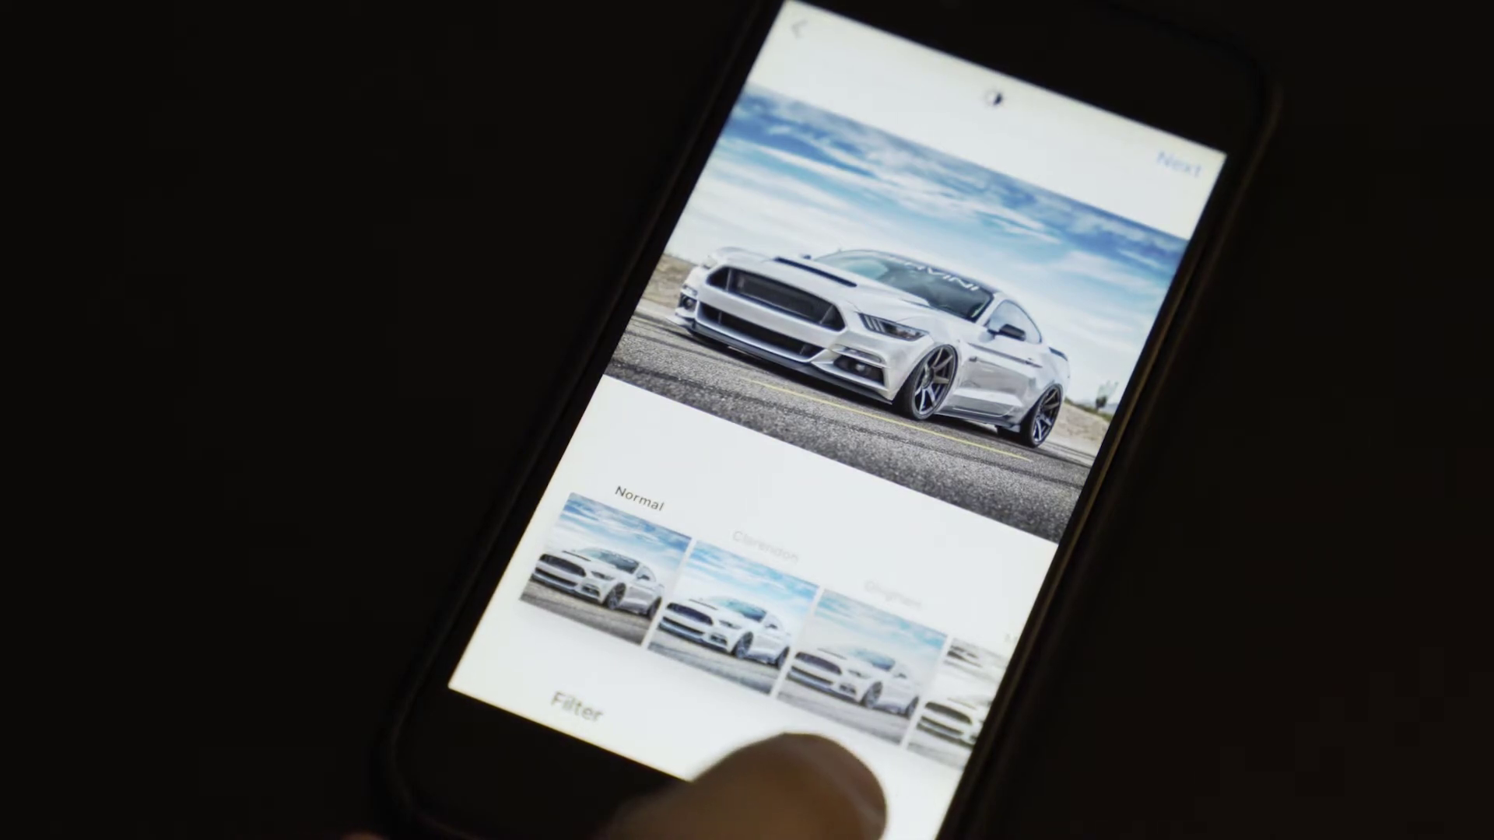
Switch to Edit tools and set Structure to 27
click(809, 786)
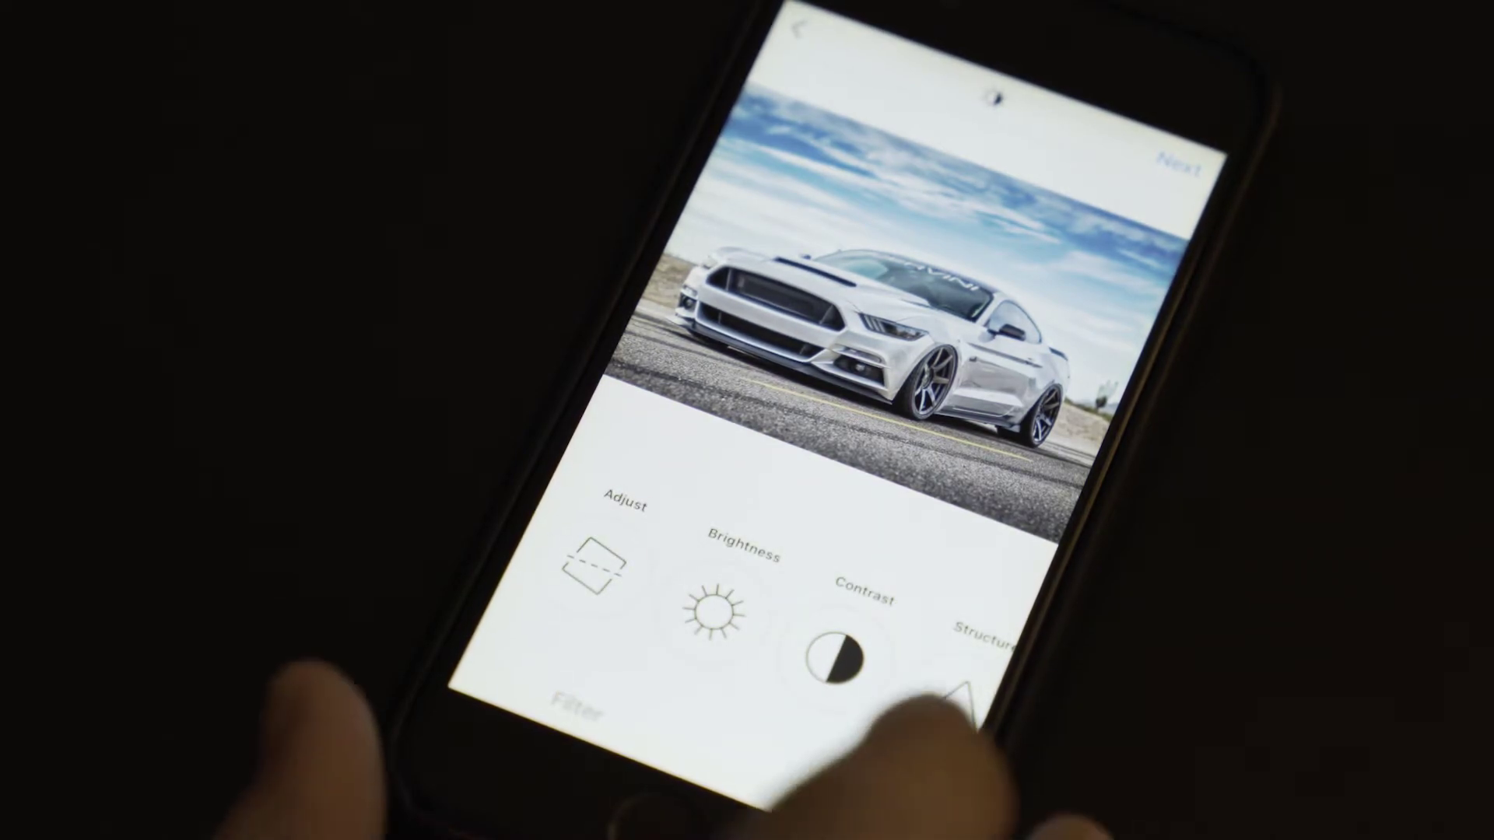
drag(805, 653, 673, 600)
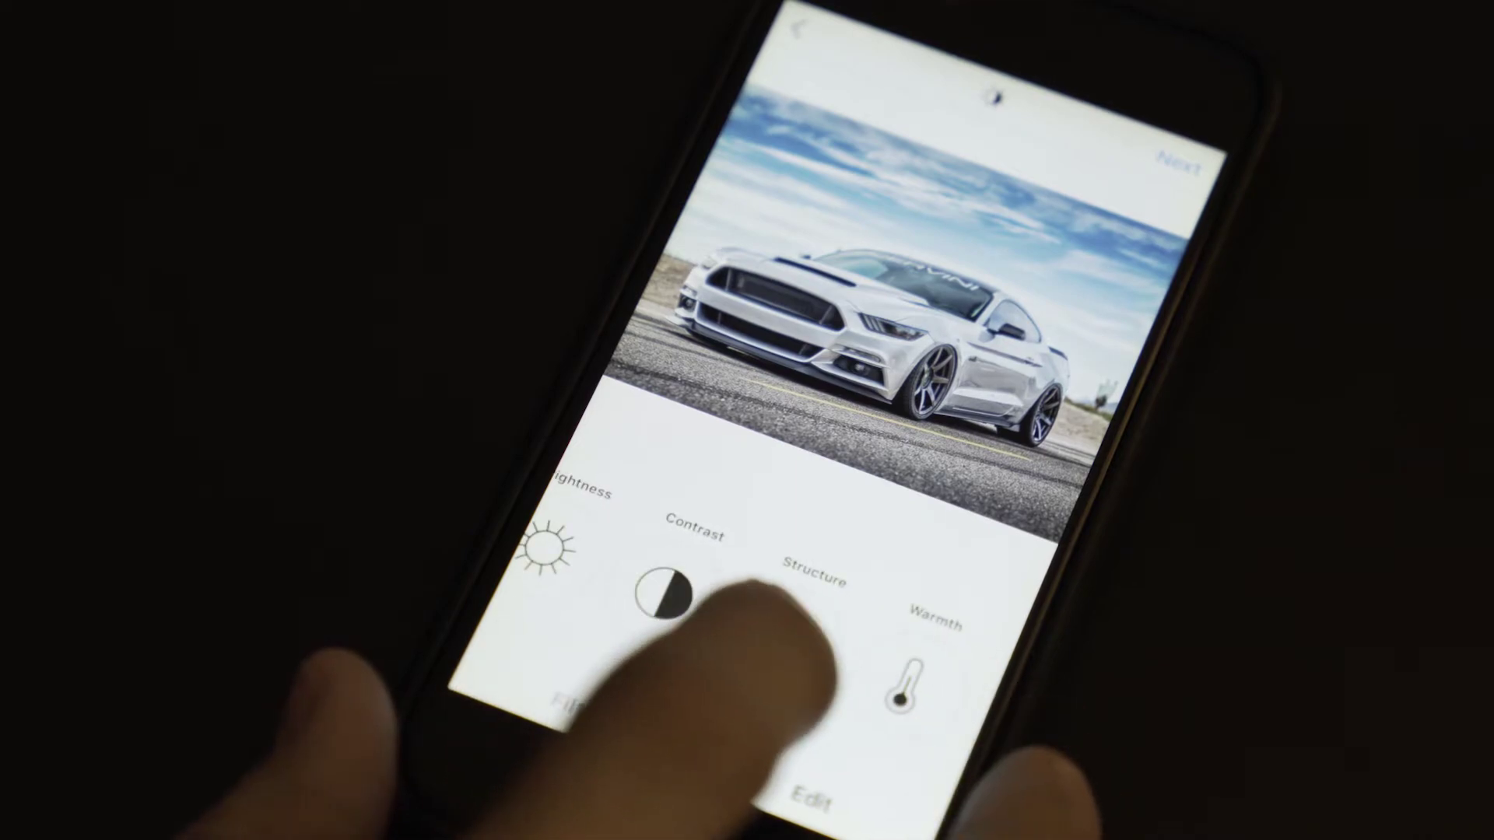
click(782, 644)
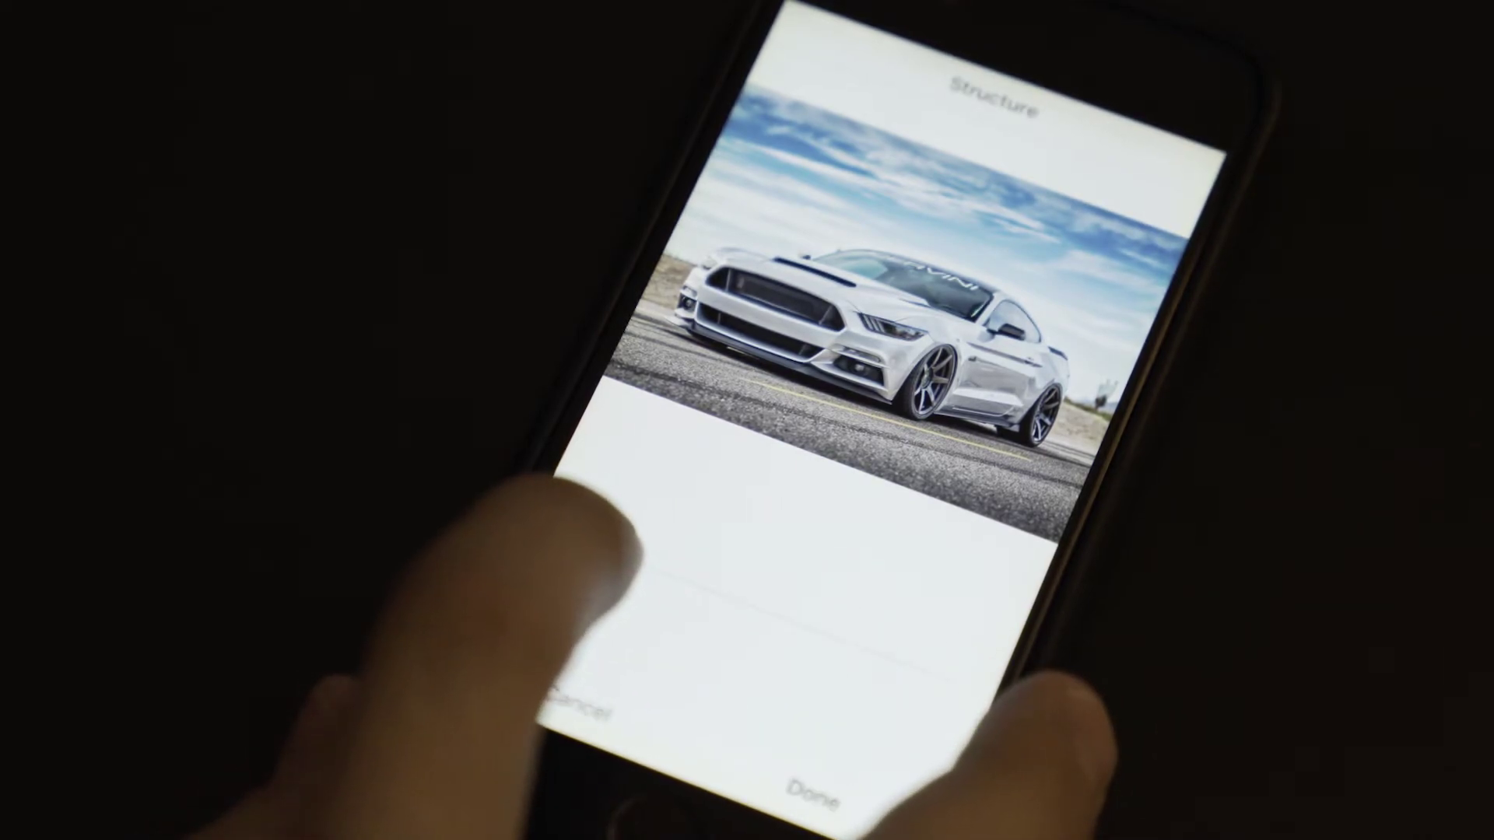
drag(575, 542, 712, 564)
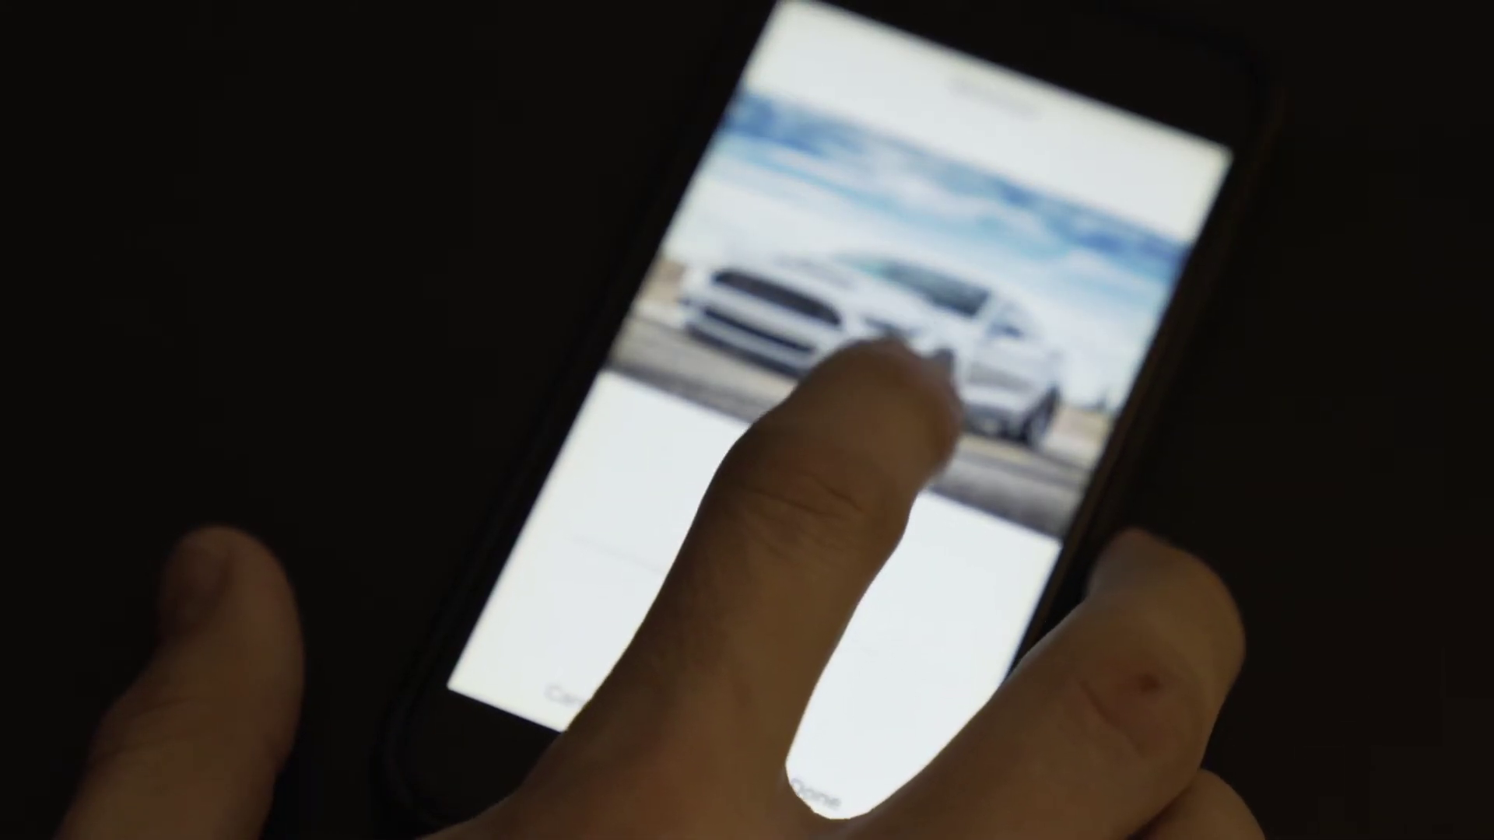
click(855, 747)
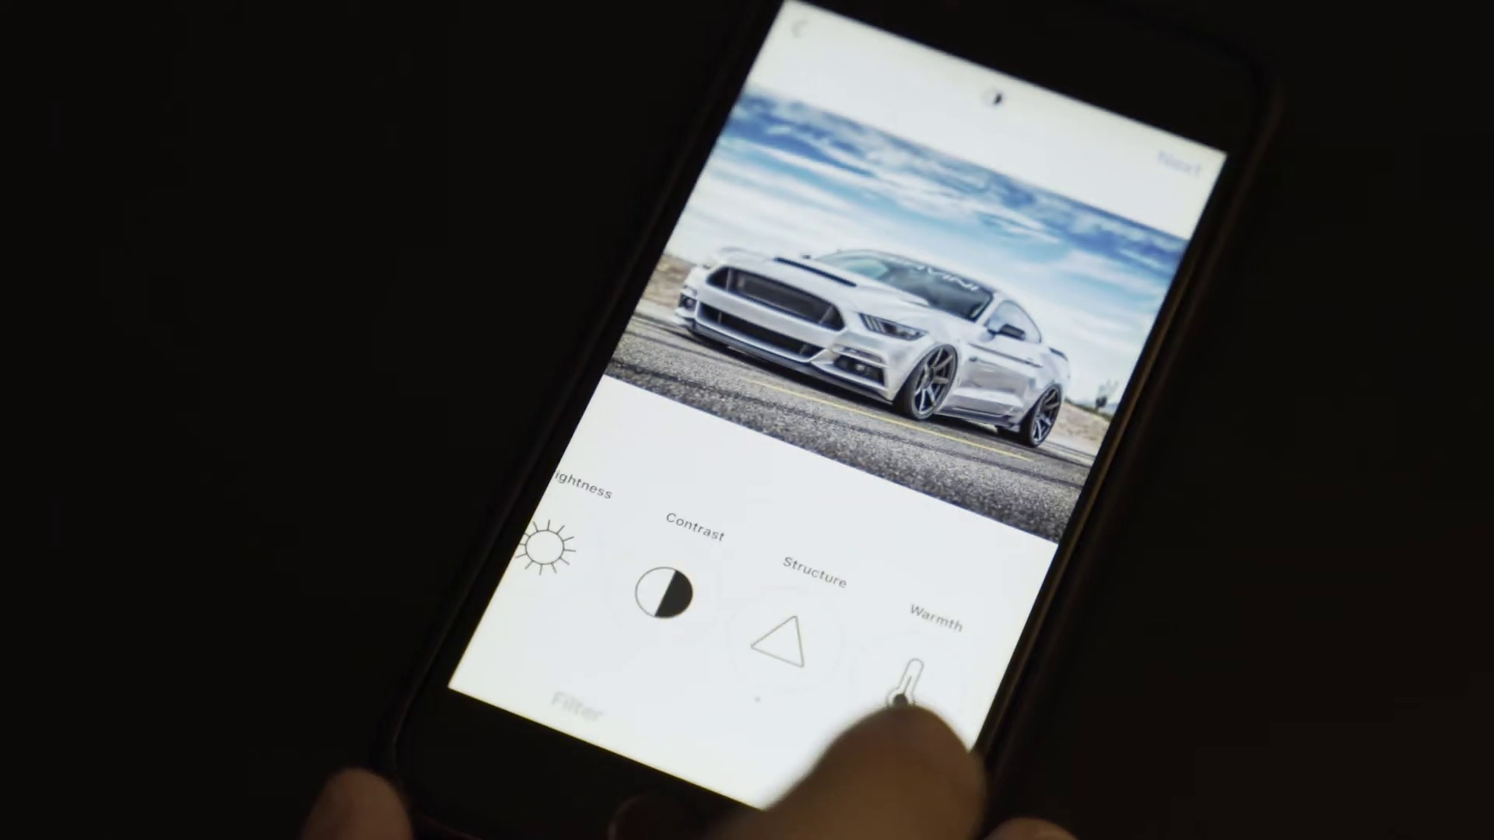
Add sharpening to the car photo and continue to the new post screen
drag(900, 633, 801, 685)
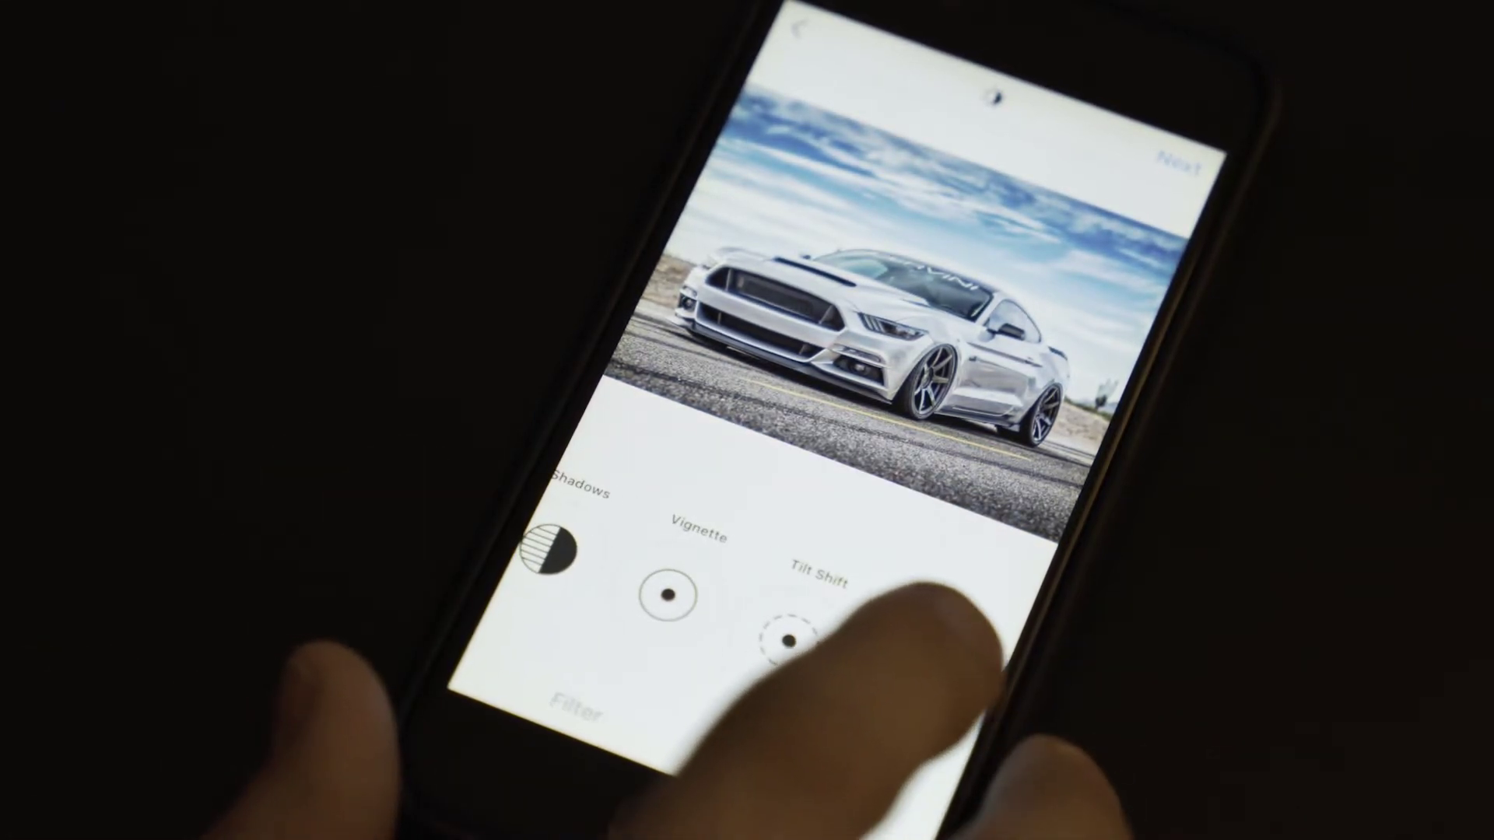
click(910, 669)
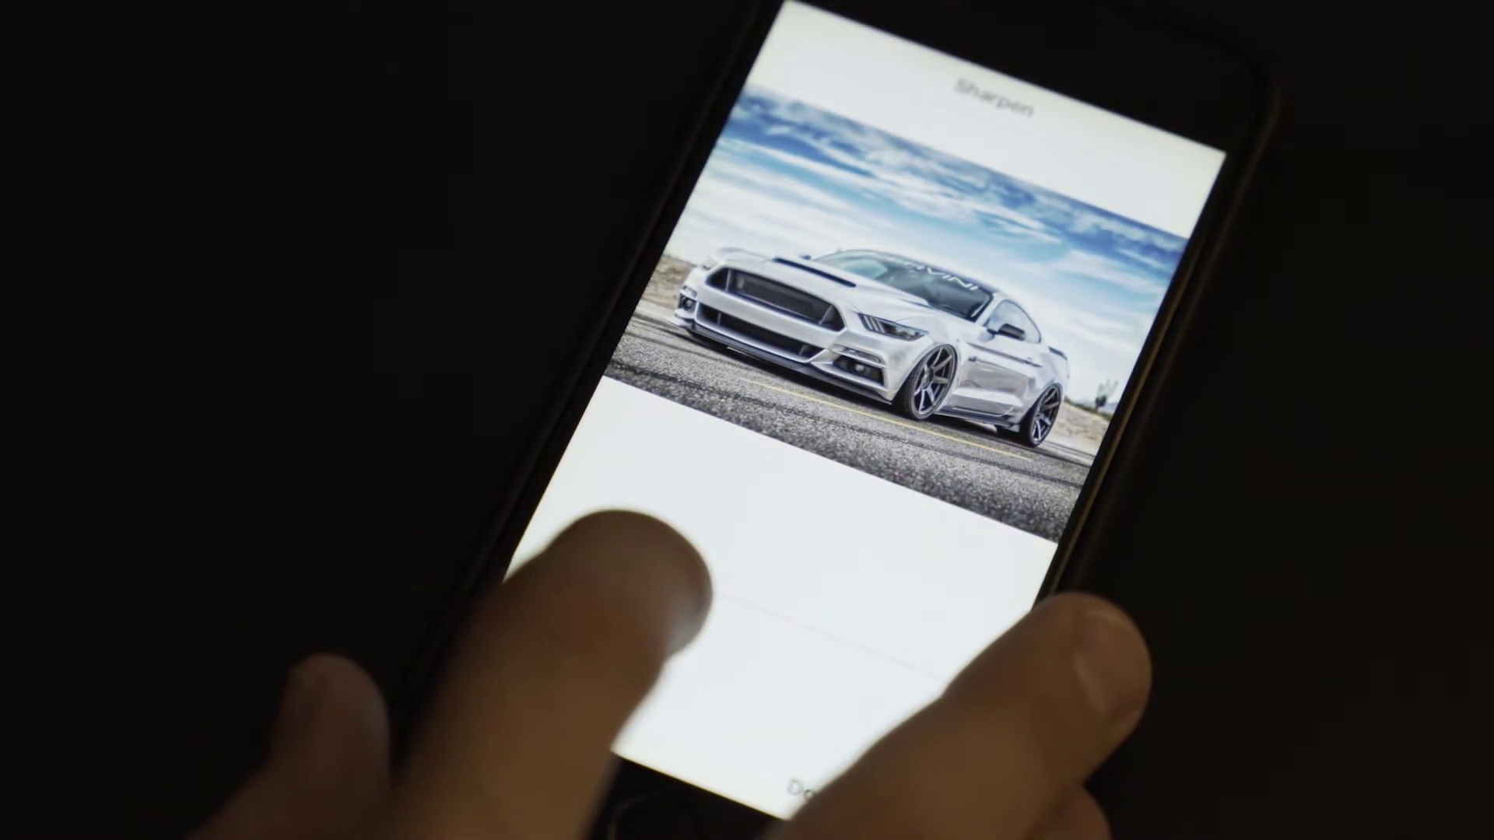
drag(685, 568, 708, 580)
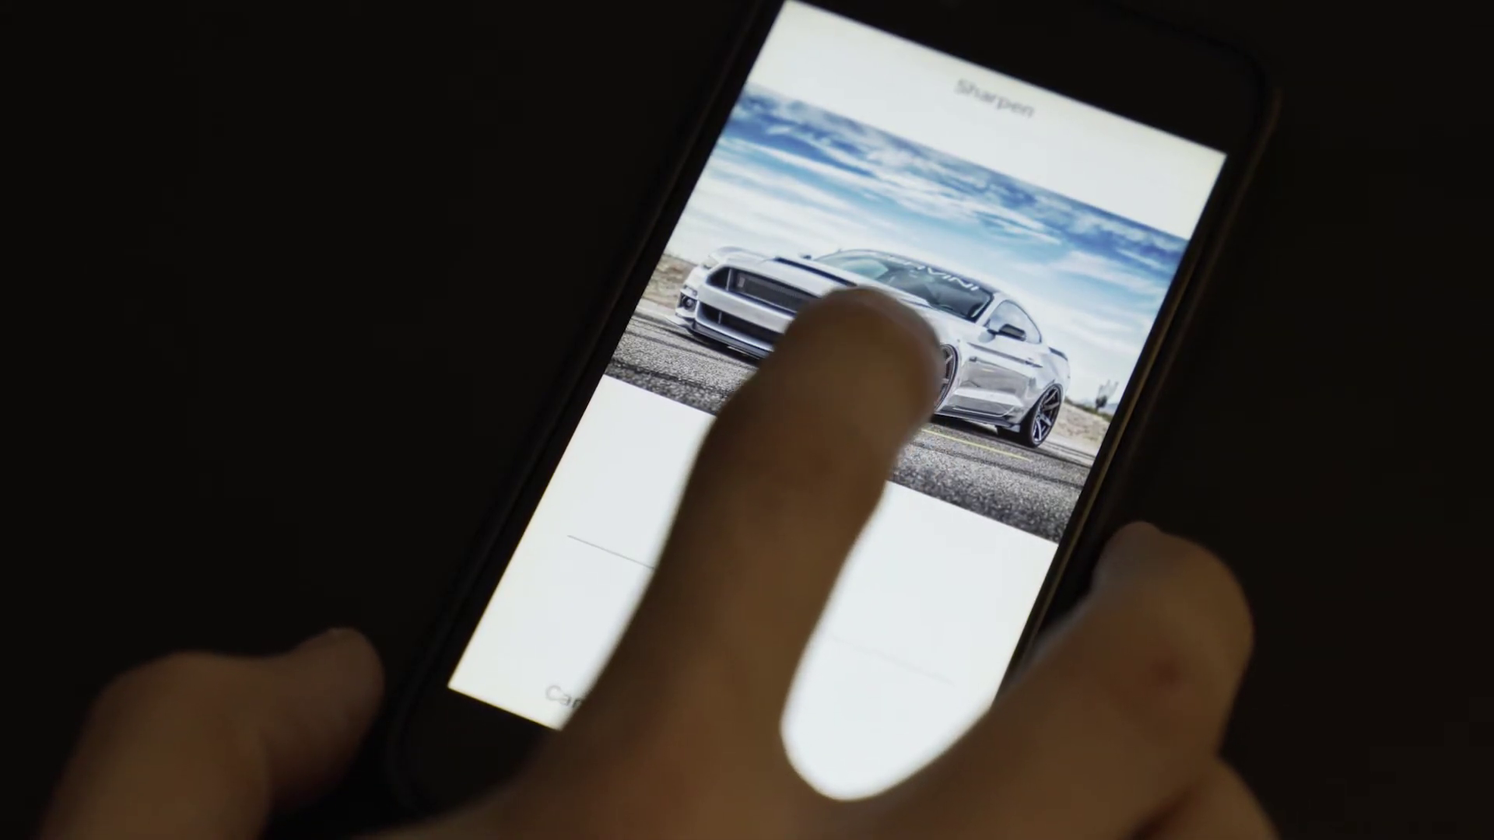
click(864, 770)
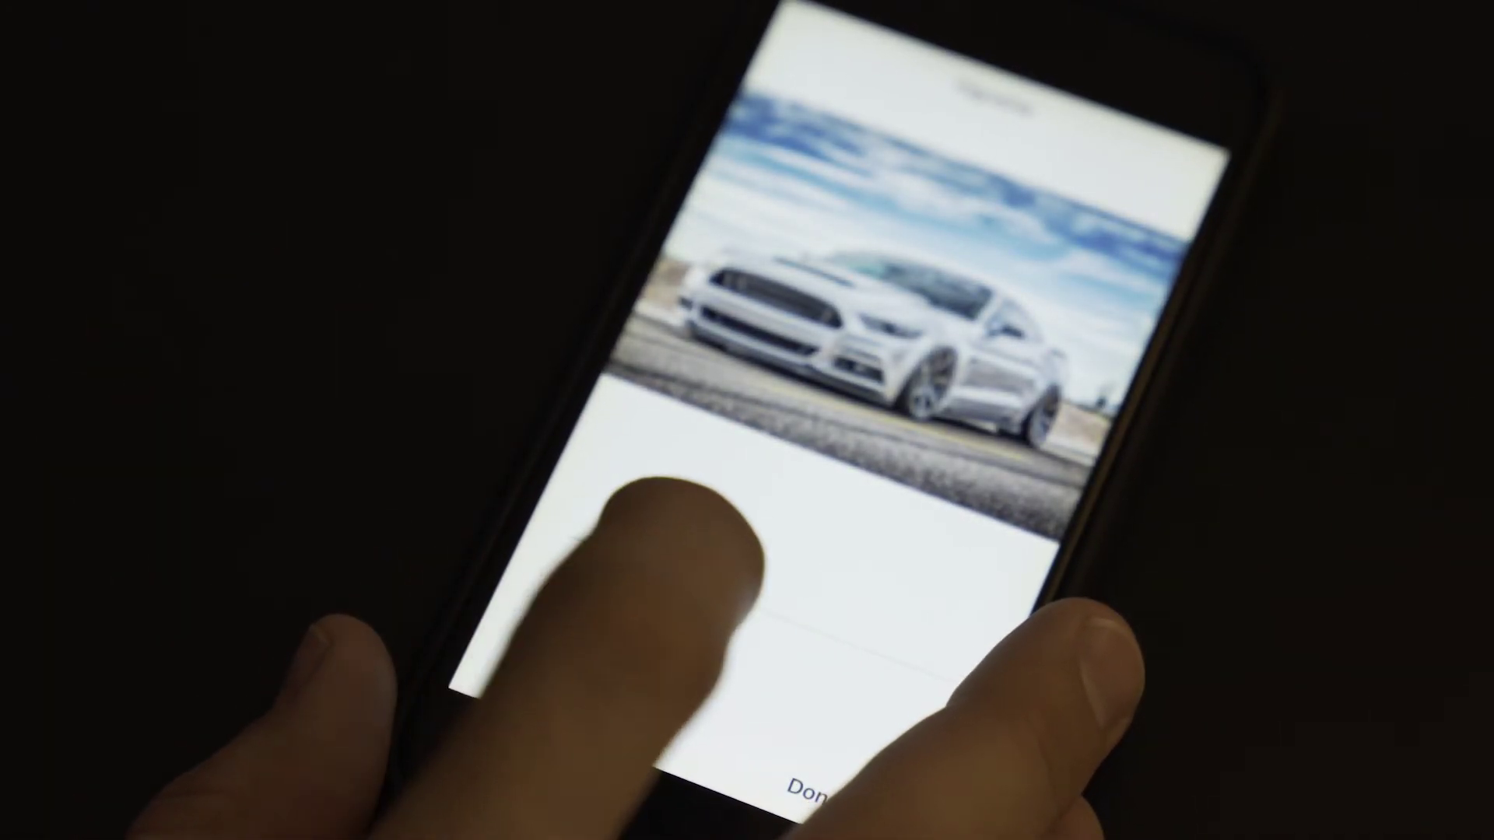
click(802, 790)
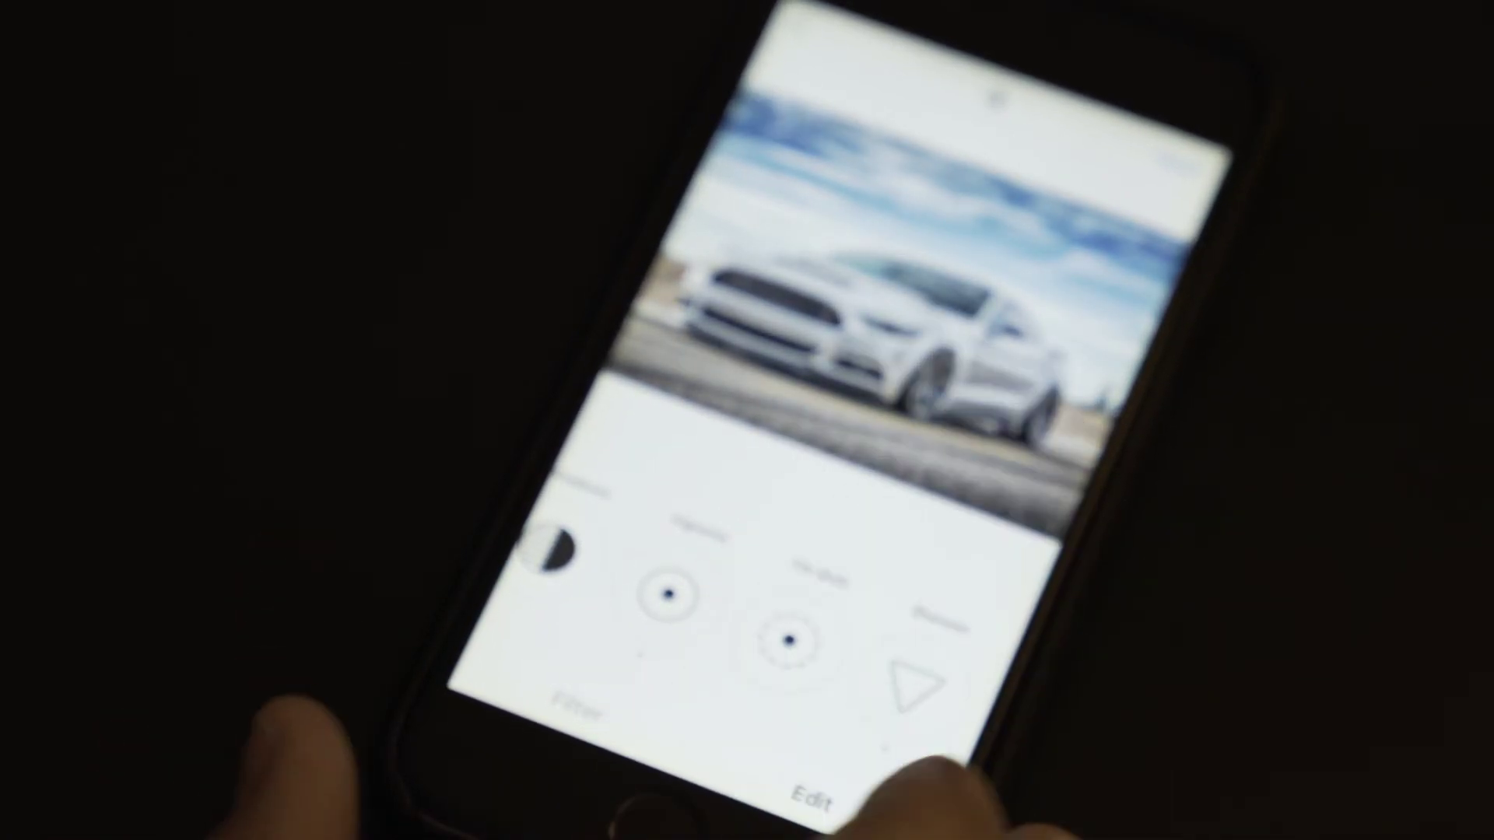
click(1181, 159)
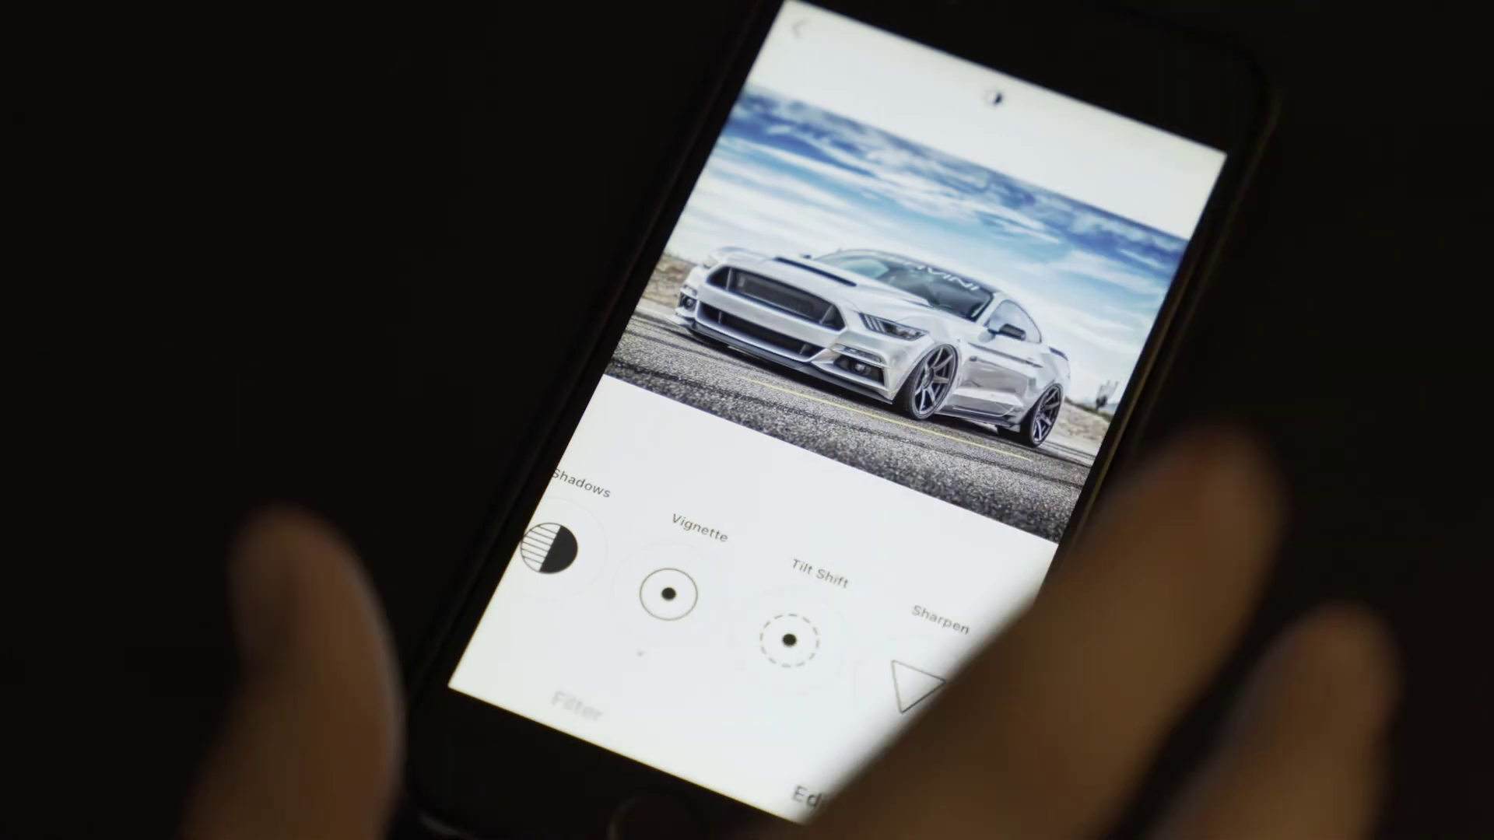